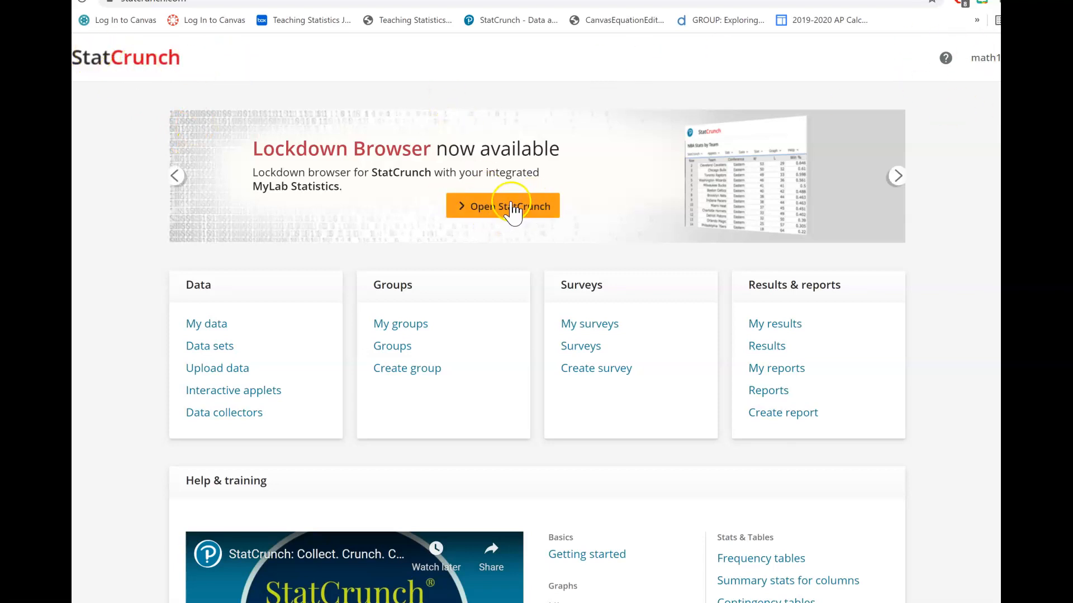
# - Open a blank StatCrunch data table and name the first column "pets"
pyautogui.click(491, 202)
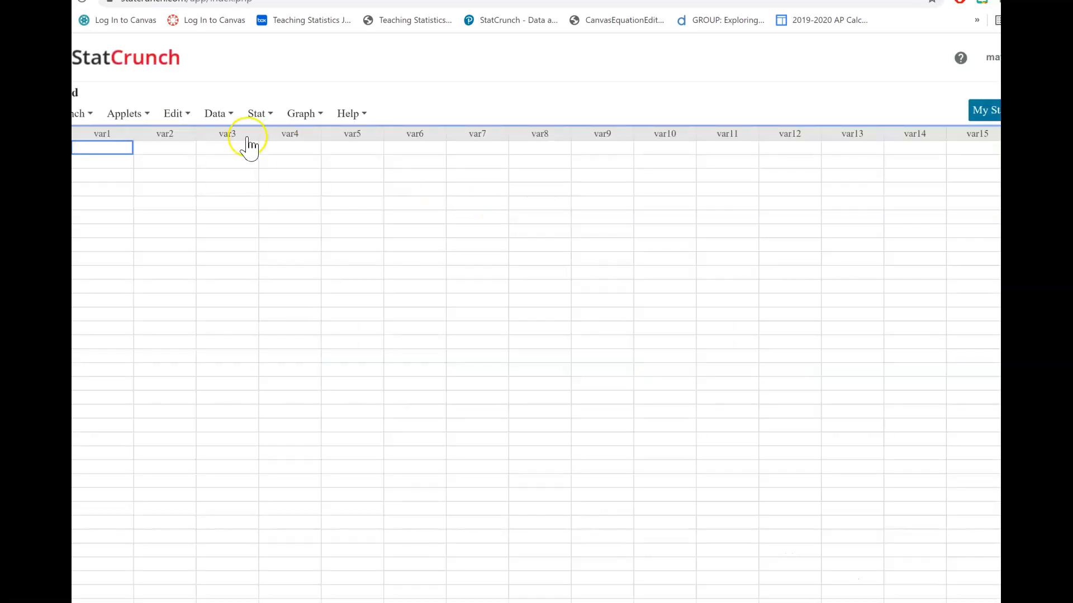
pyautogui.click(104, 134)
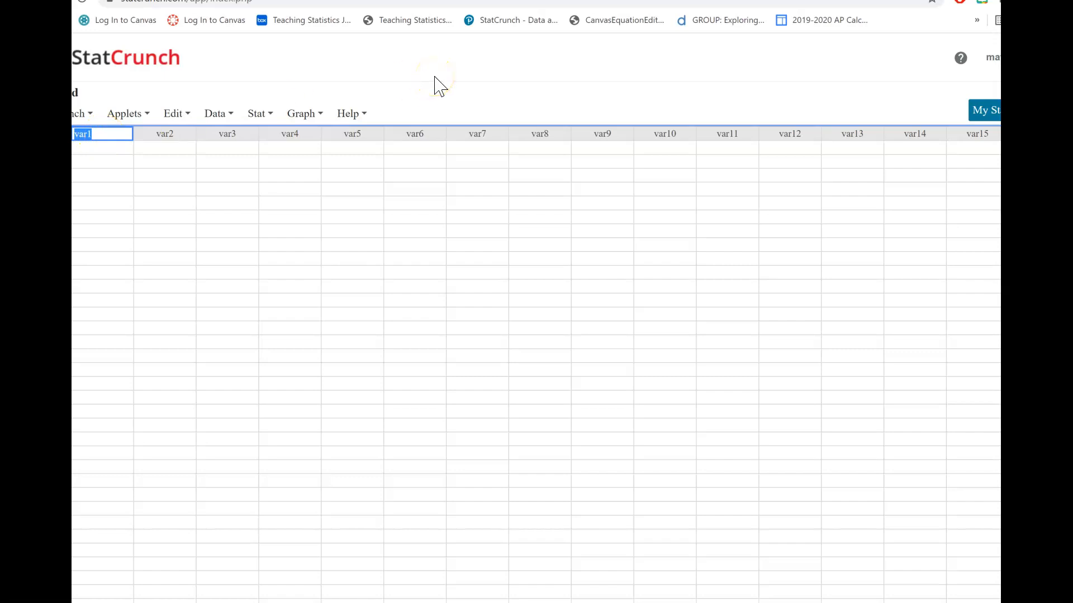
pyautogui.press('Return')
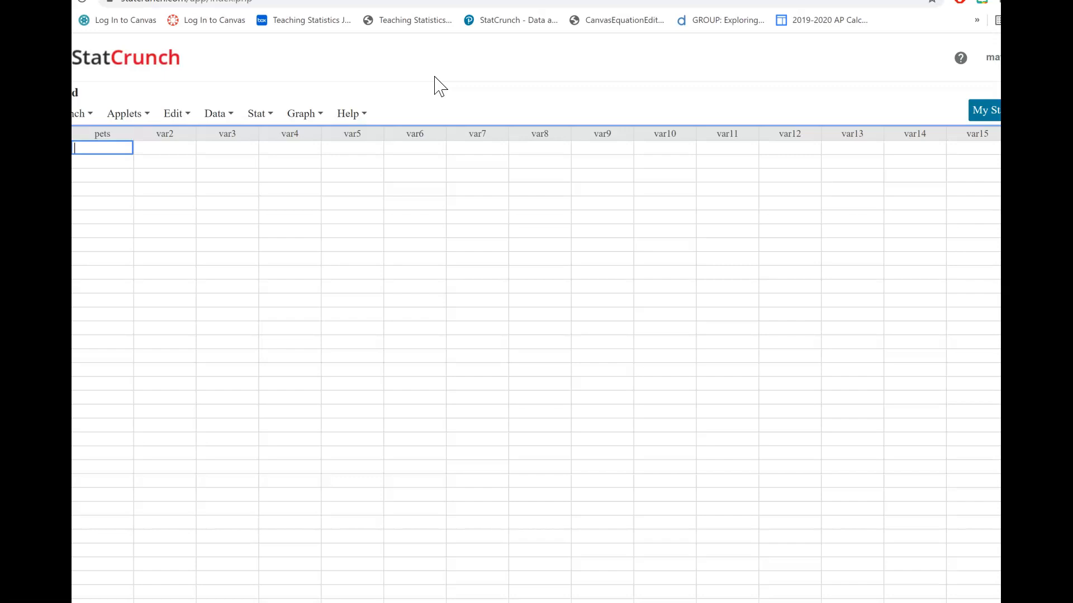
# - Enter the values 1, 1, 2, 2, 0, 0, 3, 4, 1, 4 and 6 down the pets column
pyautogui.write('1')
pyautogui.press('Return')
pyautogui.write('1')
pyautogui.press('Return')
pyautogui.write('2')
pyautogui.press('Return')
pyautogui.write('2')
pyautogui.press('Return')
pyautogui.write('0')
pyautogui.press('Return')
pyautogui.write('0')
pyautogui.press('Return')
pyautogui.write('3')
pyautogui.press('Return')
pyautogui.write('4')
pyautogui.press('Return')
pyautogui.write('1')
pyautogui.press('Return')
pyautogui.write('4')
pyautogui.press('Return')
pyautogui.write('6')
pyautogui.press('Return')
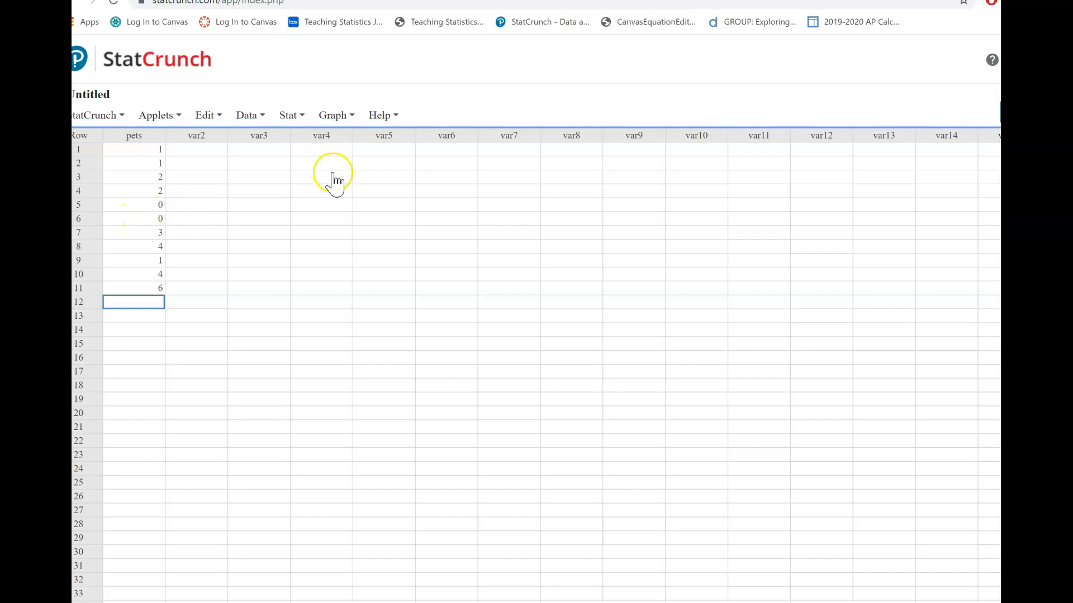
# - Compute column summary statistics for pets with the default statistics, and move the results window beside the data
pyautogui.click(289, 114)
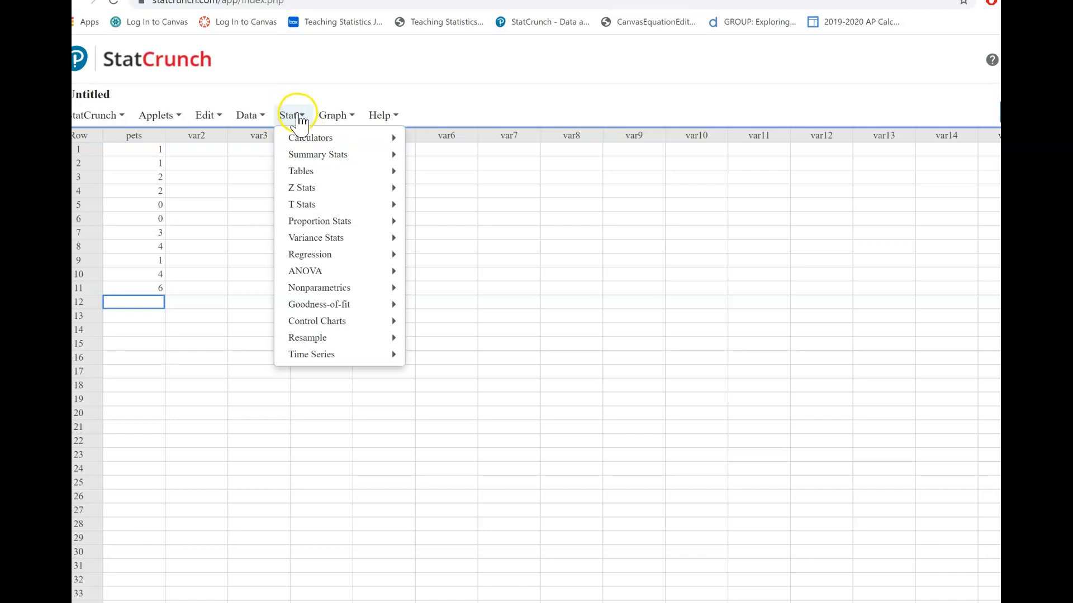
pyautogui.moveTo(329, 156)
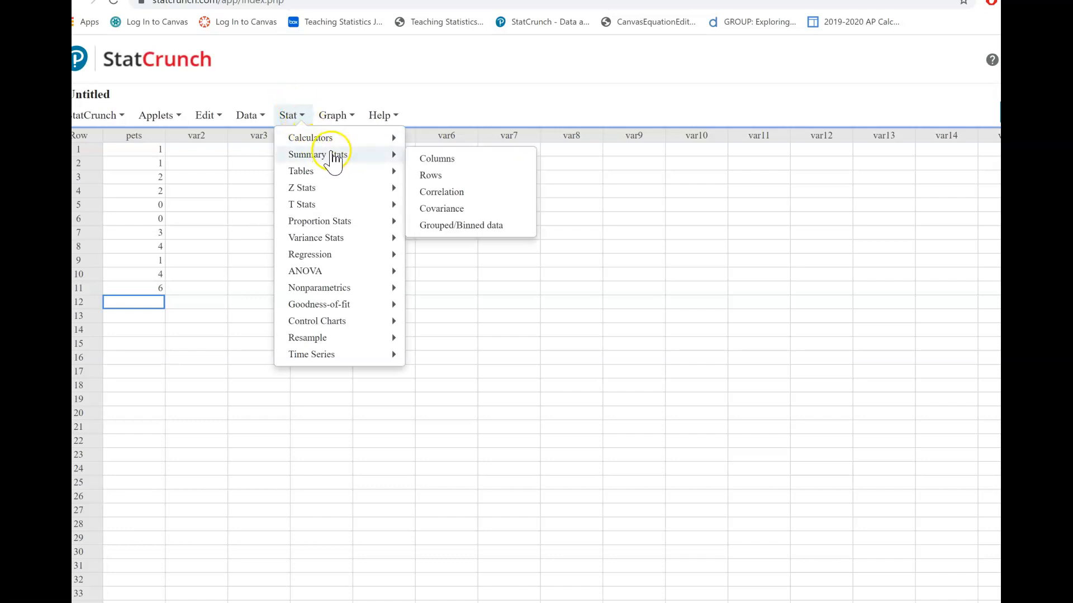
pyautogui.click(435, 160)
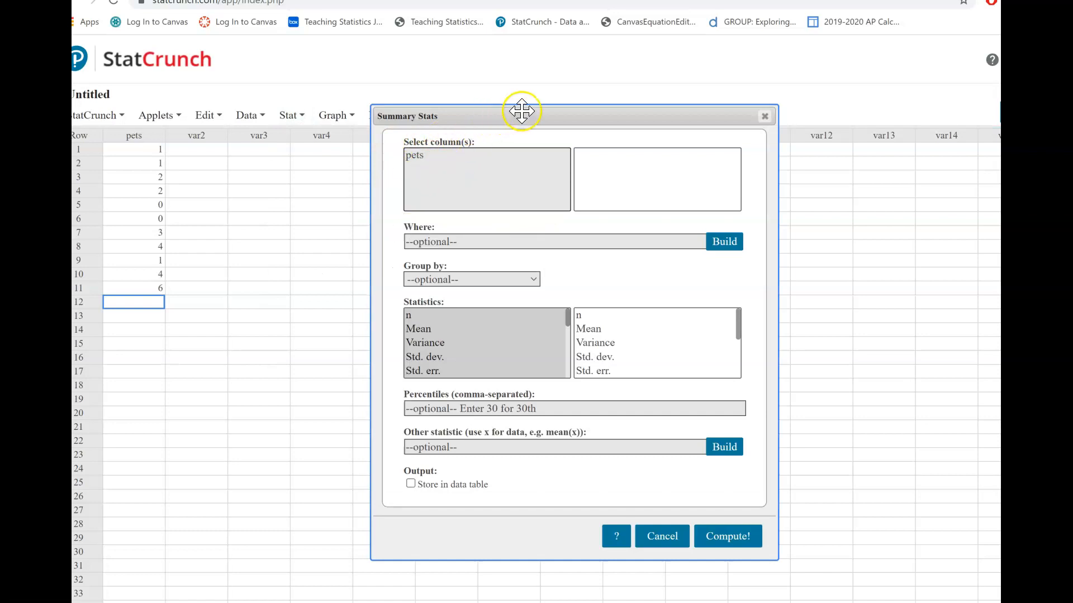
pyautogui.moveTo(524, 113); pyautogui.dragTo(520, 89)
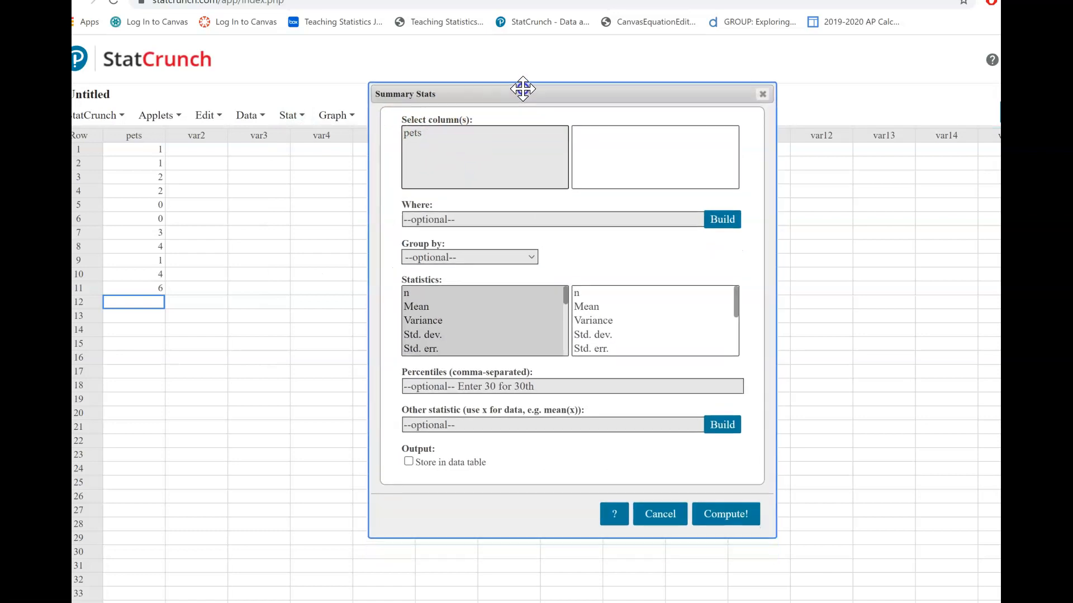
pyautogui.click(415, 130)
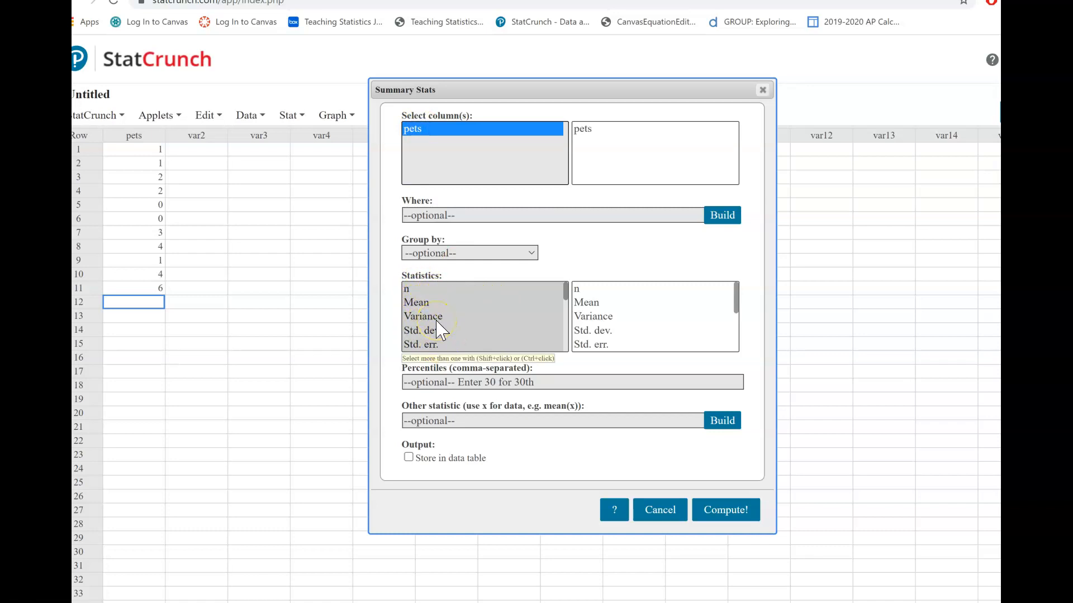
pyautogui.click(724, 509)
pyautogui.moveTo(881, 137); pyautogui.dragTo(624, 150)
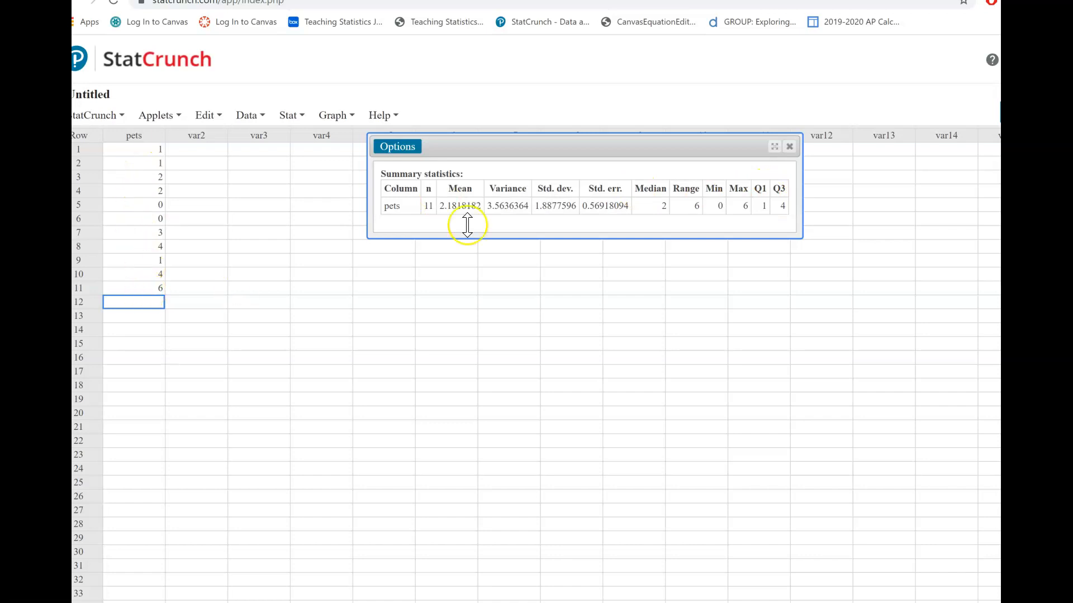
# - Reposition the summary statistics window and highlight the standard deviation of pets
pyautogui.moveTo(640, 150); pyautogui.dragTo(617, 170)
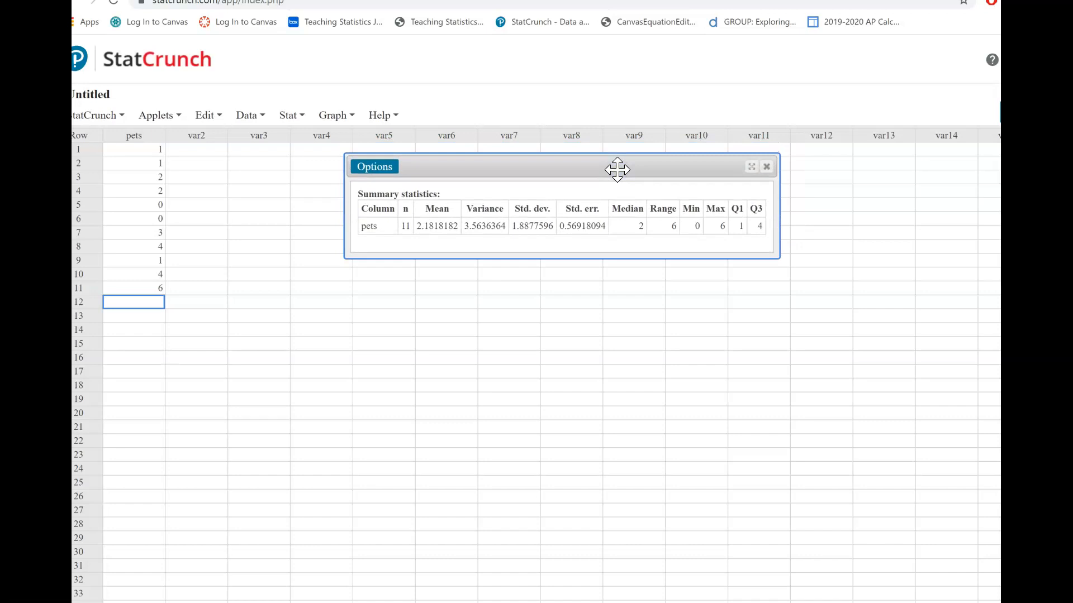
pyautogui.click(556, 175)
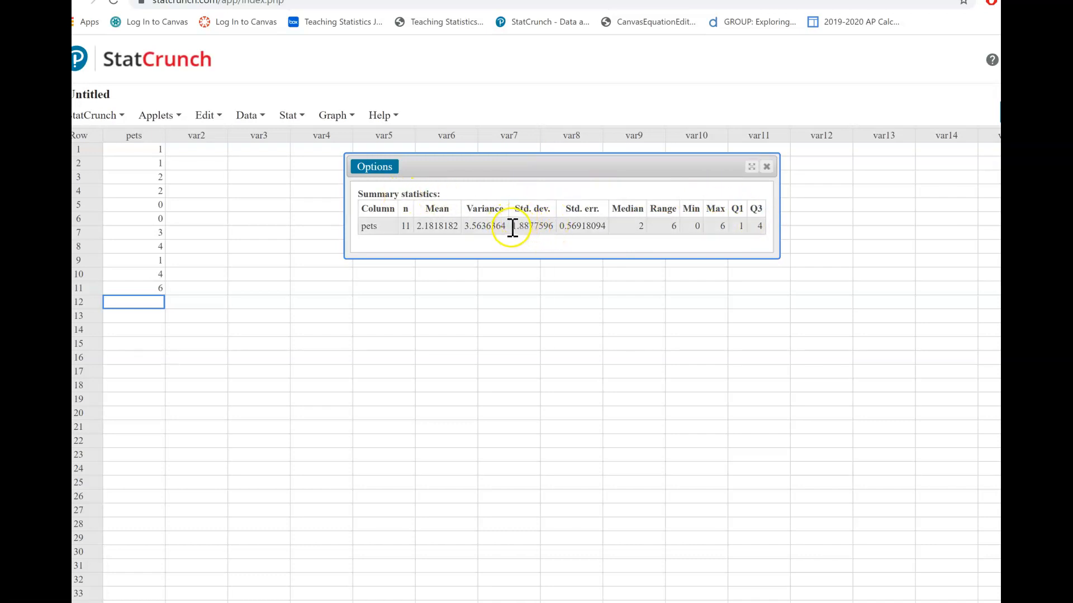
pyautogui.moveTo(511, 227); pyautogui.dragTo(555, 229)
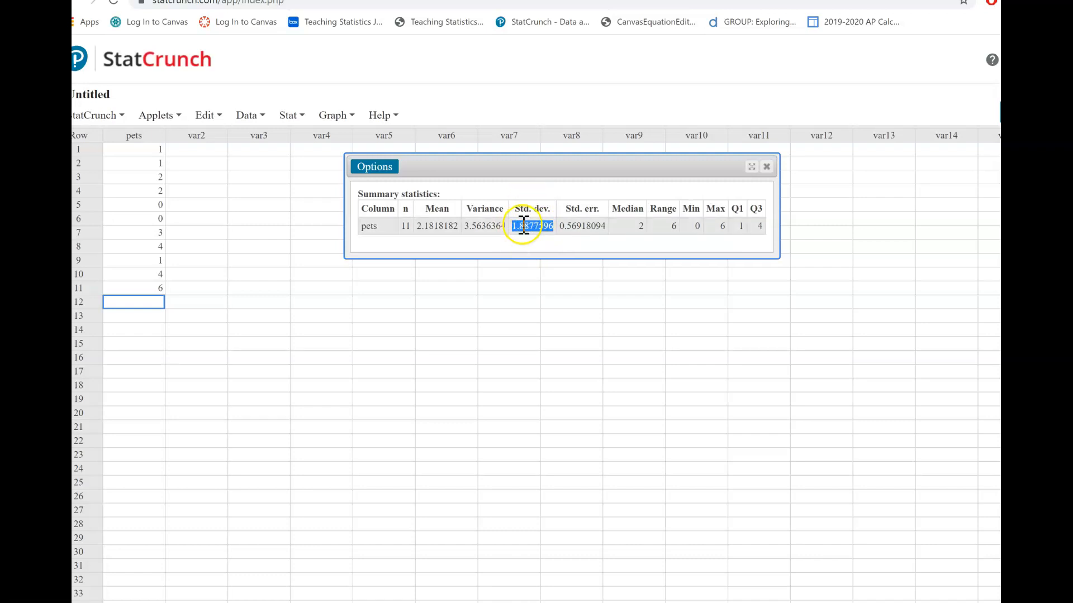
# - Edit the pets summary to calculate only Mean and Unadj. std. dev., recompute it, and reposition the results window
pyautogui.click(378, 167)
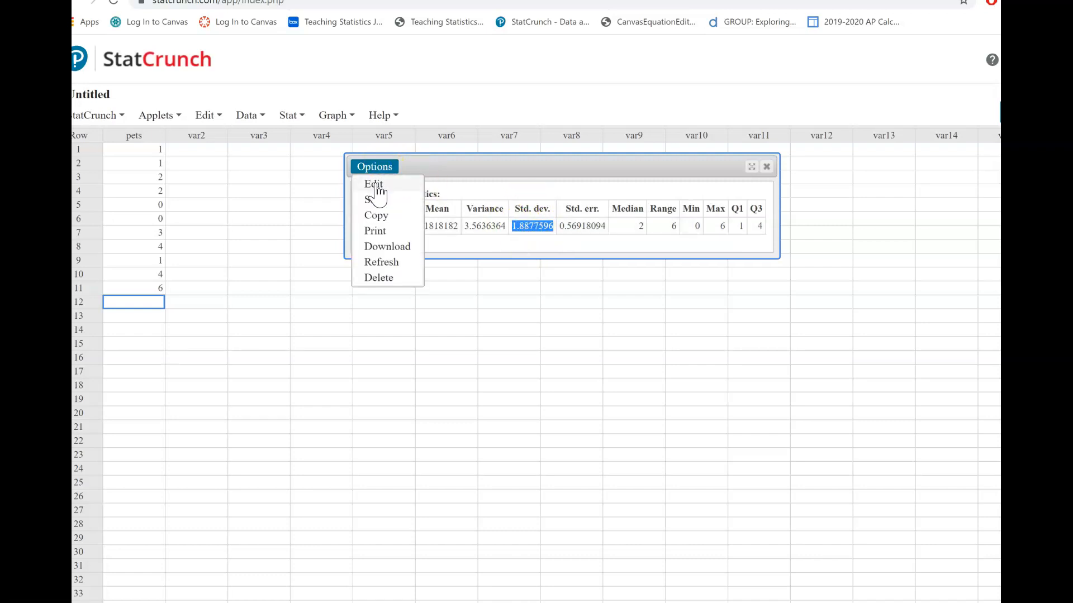
pyautogui.click(371, 185)
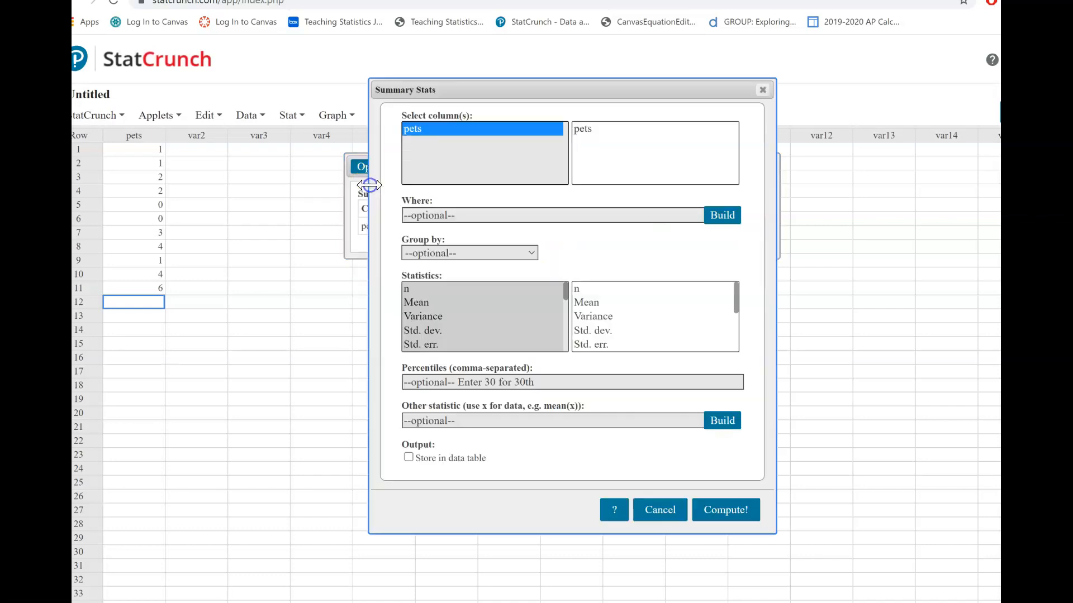
pyautogui.click(487, 303)
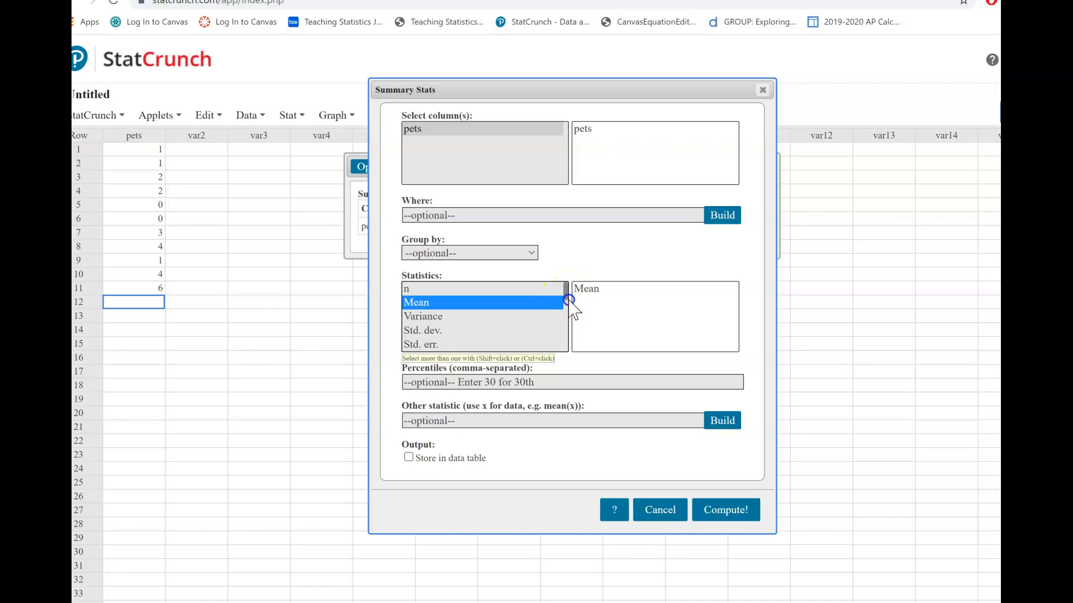
pyautogui.moveTo(566, 292); pyautogui.dragTo(565, 346)
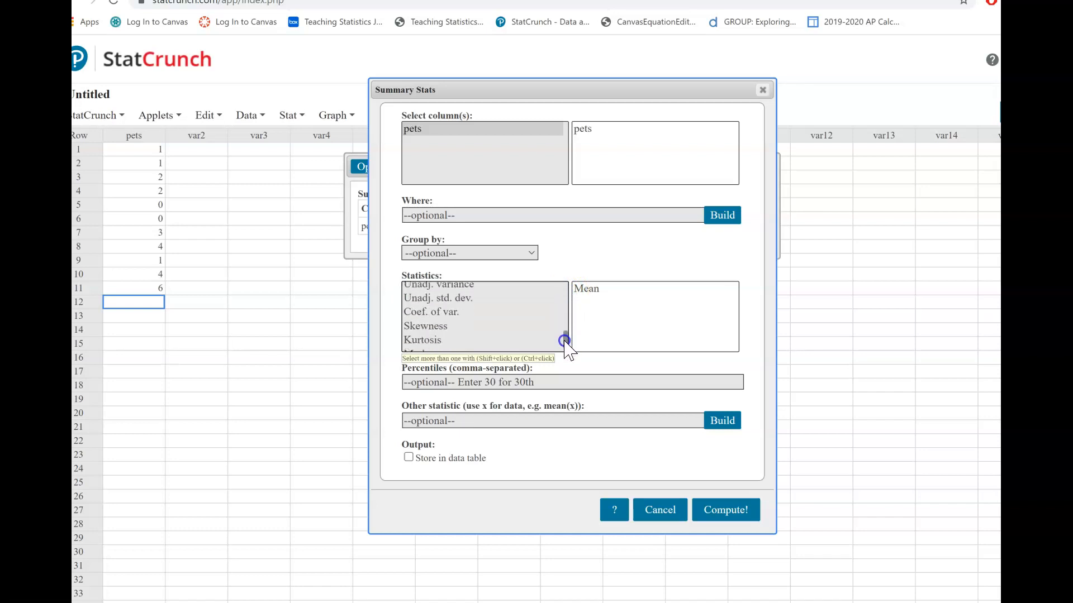
pyautogui.click(467, 302)
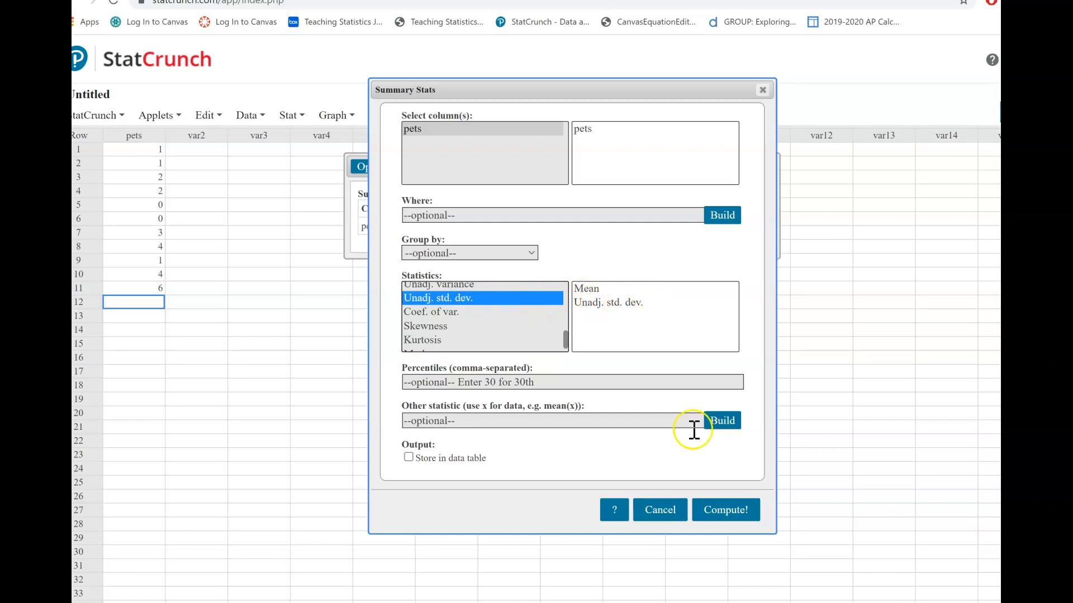
pyautogui.click(730, 512)
pyautogui.moveTo(977, 132); pyautogui.dragTo(676, 180)
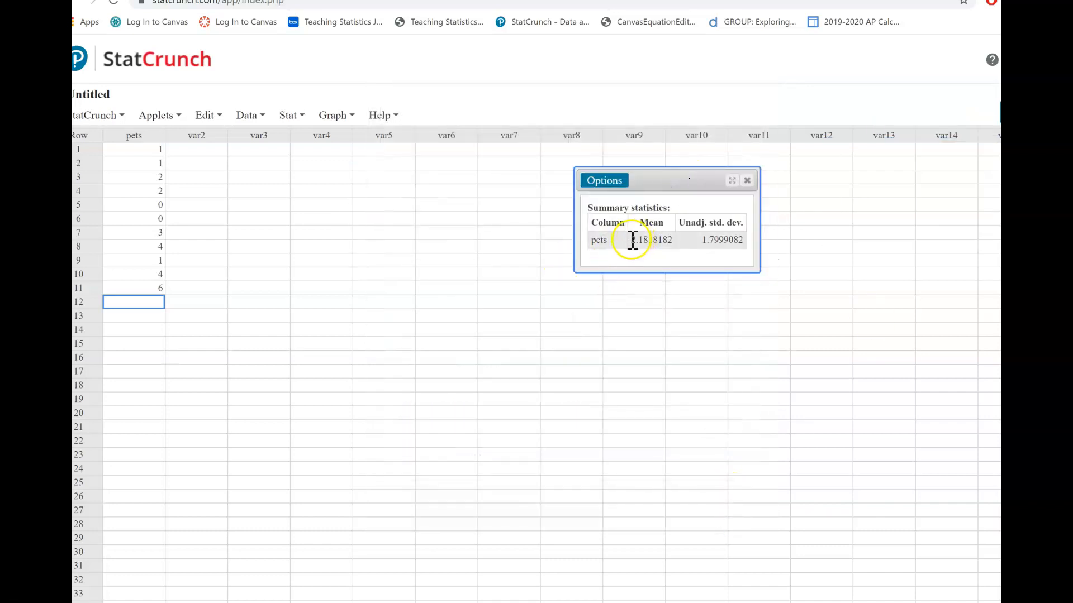
# - Examine the mean and unadjusted standard deviation in the results, and move the results window slightly aside
pyautogui.moveTo(631, 240); pyautogui.dragTo(674, 241)
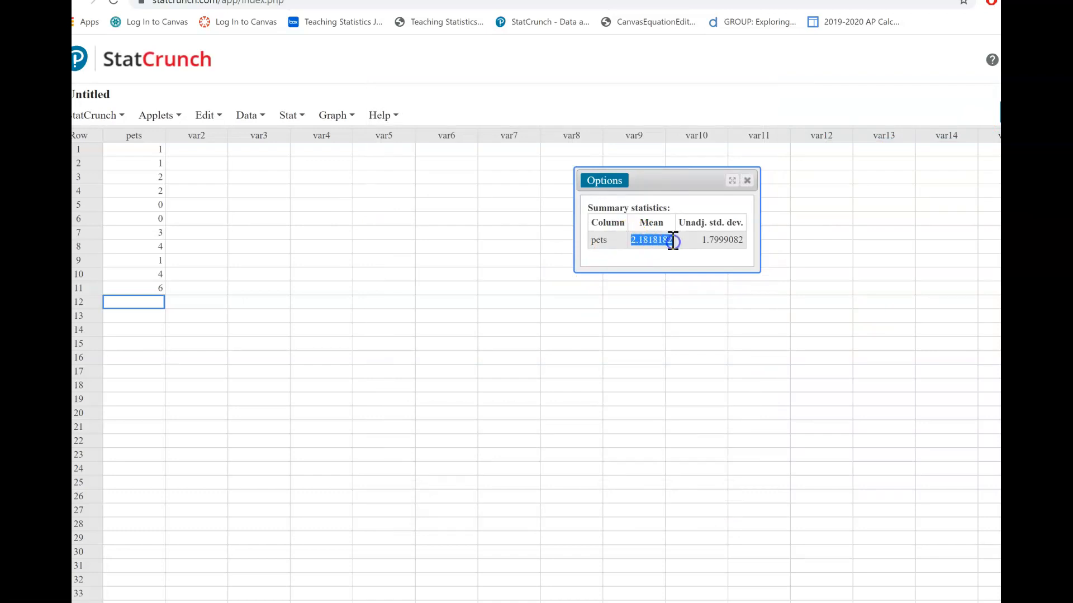
pyautogui.click(701, 242)
pyautogui.moveTo(701, 243); pyautogui.dragTo(743, 243)
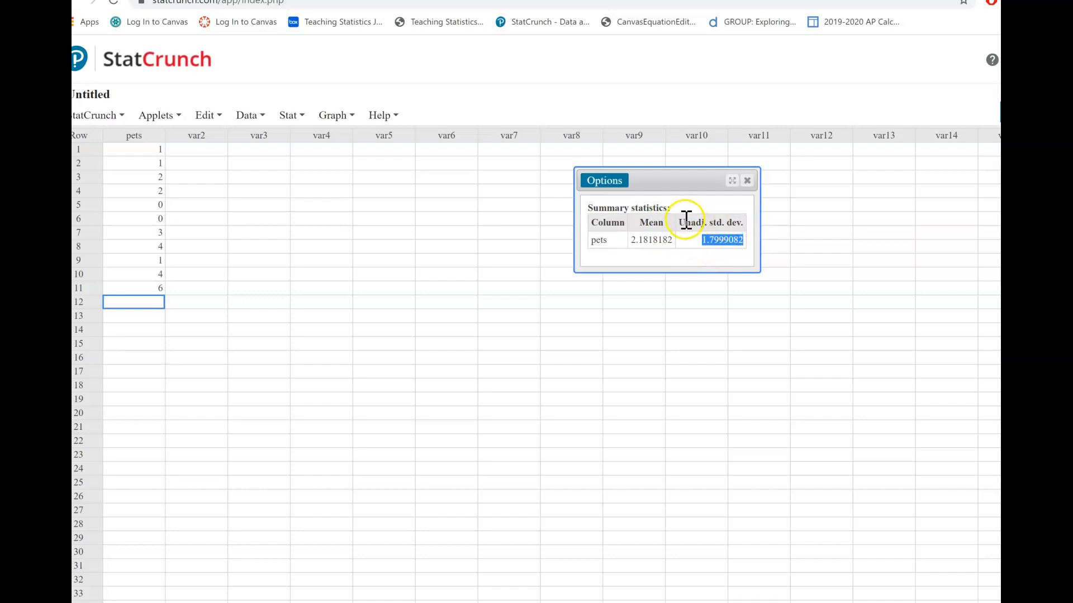
pyautogui.click(719, 243)
pyautogui.moveTo(677, 221); pyautogui.dragTo(703, 221)
pyautogui.click(694, 228)
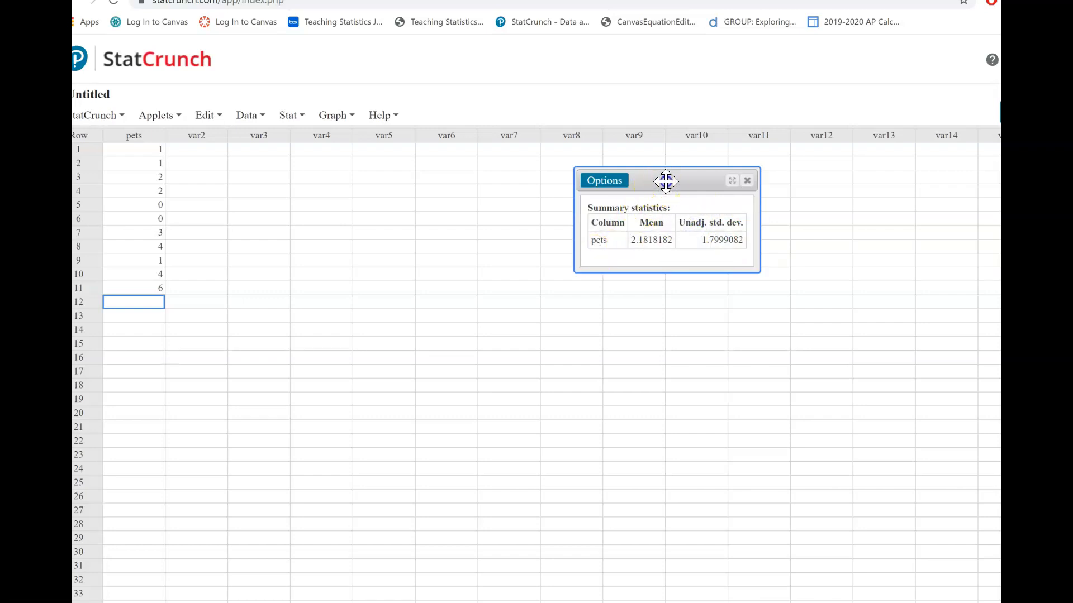
pyautogui.moveTo(666, 181); pyautogui.dragTo(694, 186)
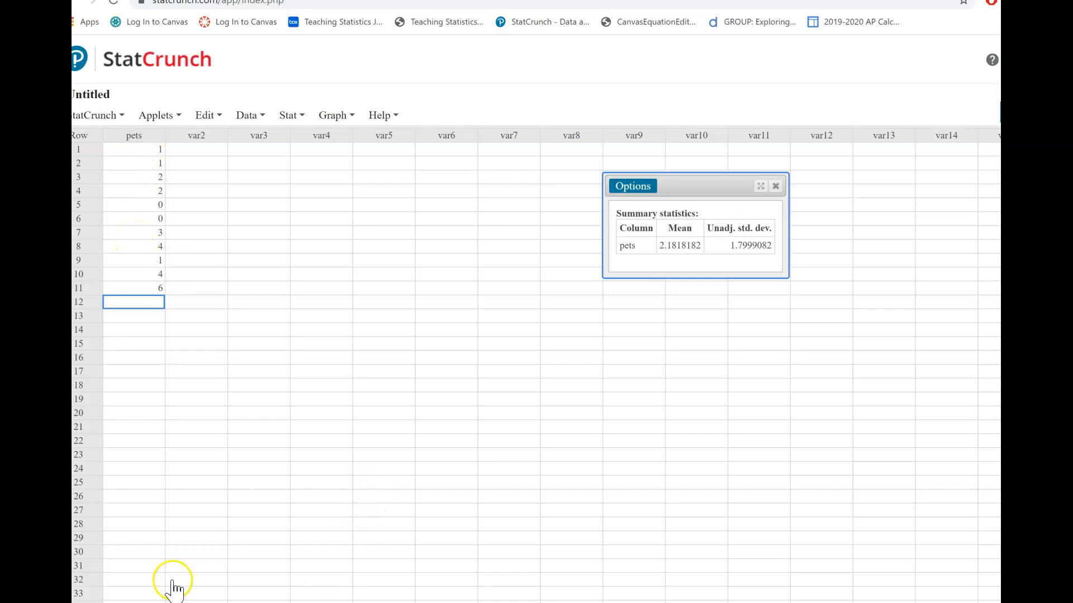
# - Switch to NOTES.pdf, handwrite the z-score of 3 as z = (X − μ)/σ = (3 − 2.18)/1.8 = 0.46, and dock the notes beside StatCrunch
pyautogui.click(758, 413)
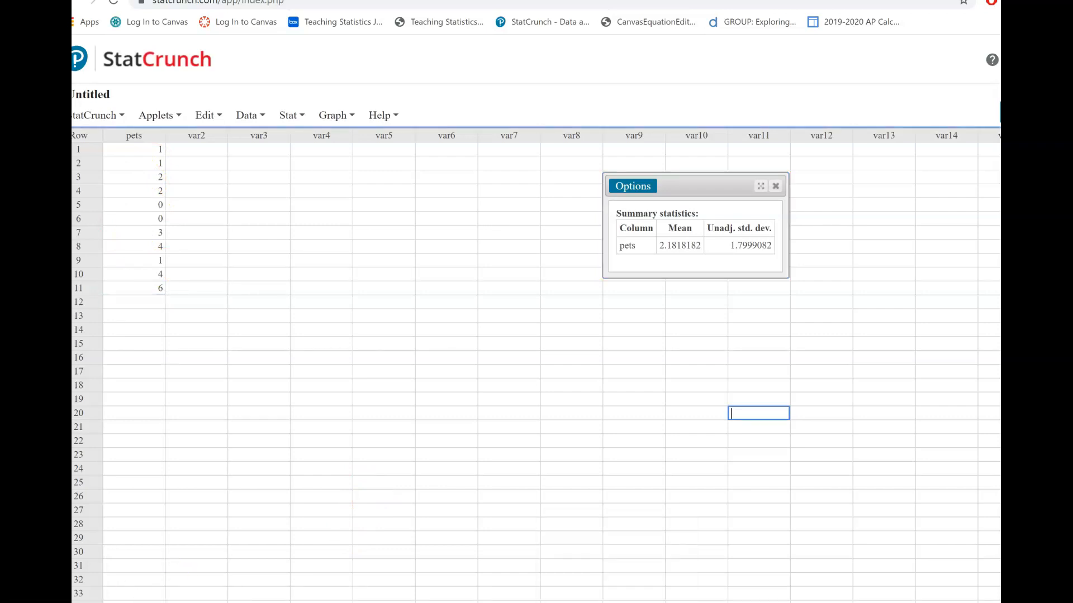
pyautogui.hotkey('alt', 'Tab')
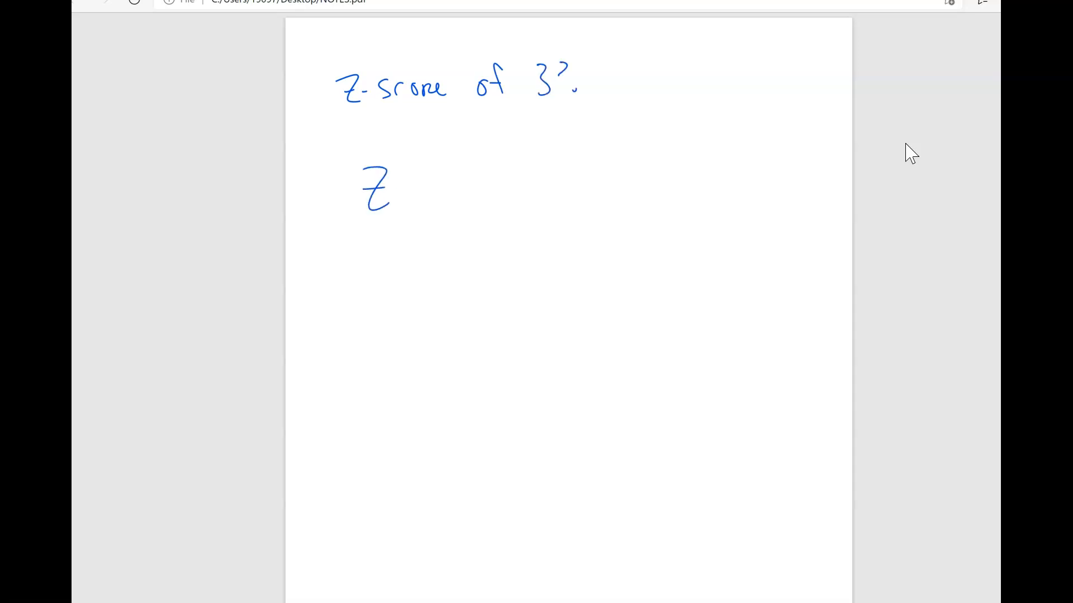
pyautogui.moveTo(546, 150); pyautogui.dragTo(560, 164)
pyautogui.moveTo(444, 187); pyautogui.dragTo(557, 176)
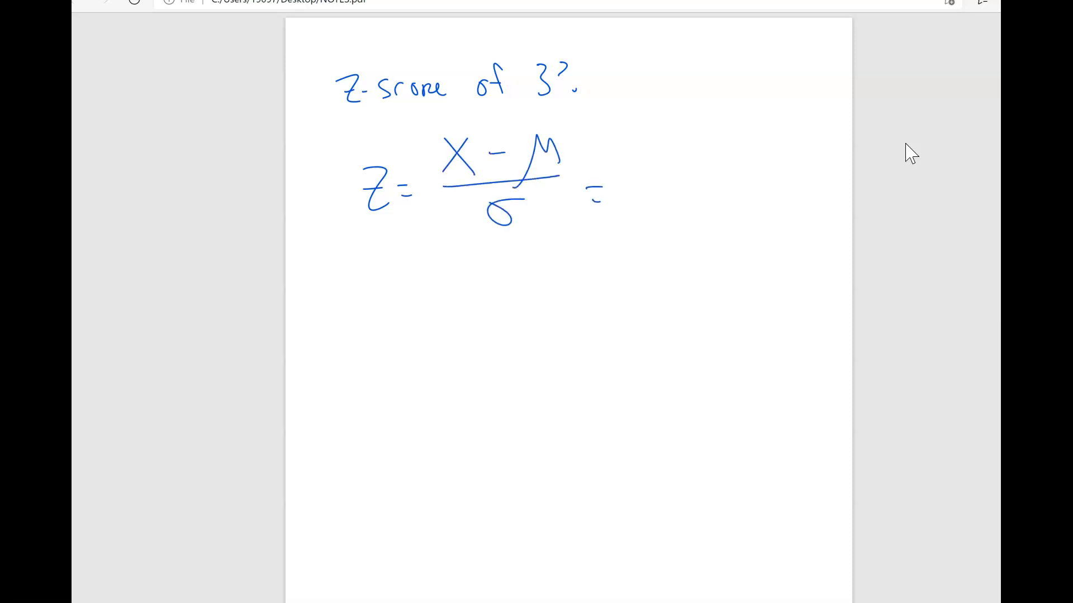
pyautogui.moveTo(618, 189); pyautogui.dragTo(788, 178)
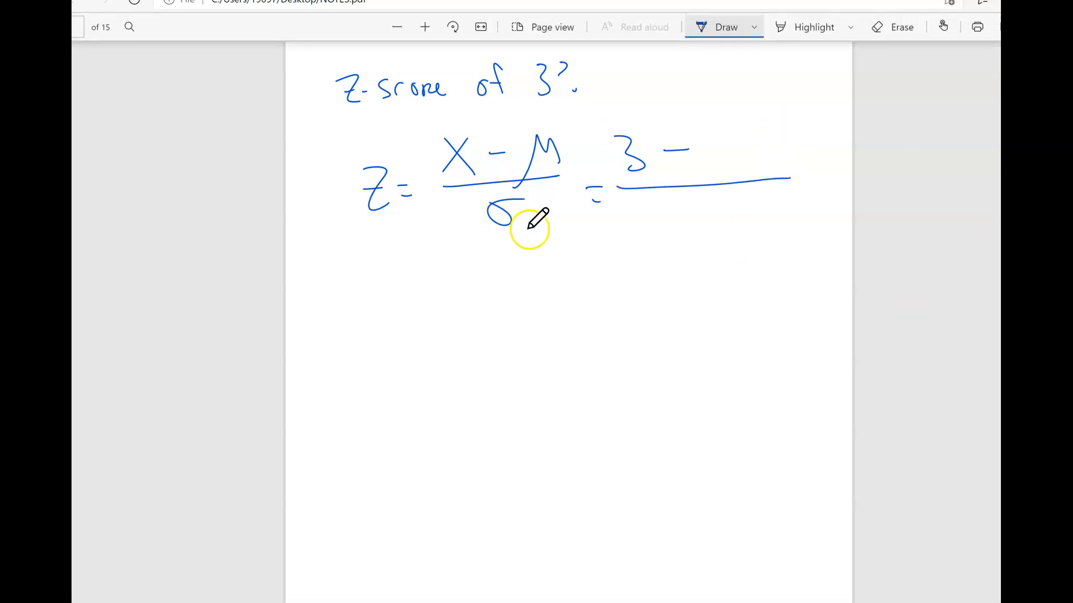
pyautogui.press('super+Left')
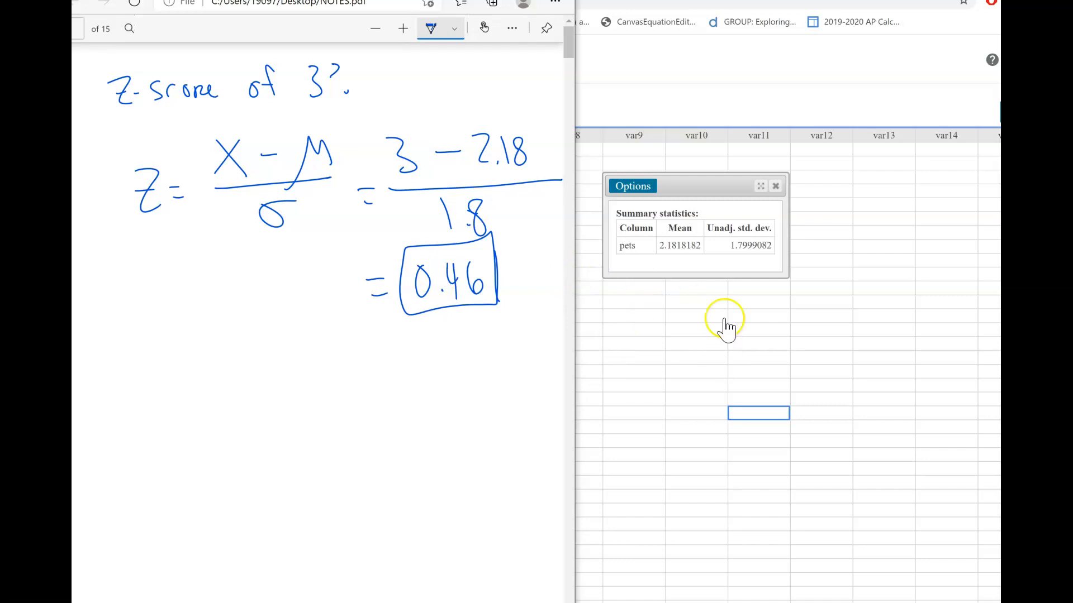
# - Switch back to StatCrunch, open the Compute Expression dialog for the data, and move it clear of the summary results
pyautogui.click(725, 362)
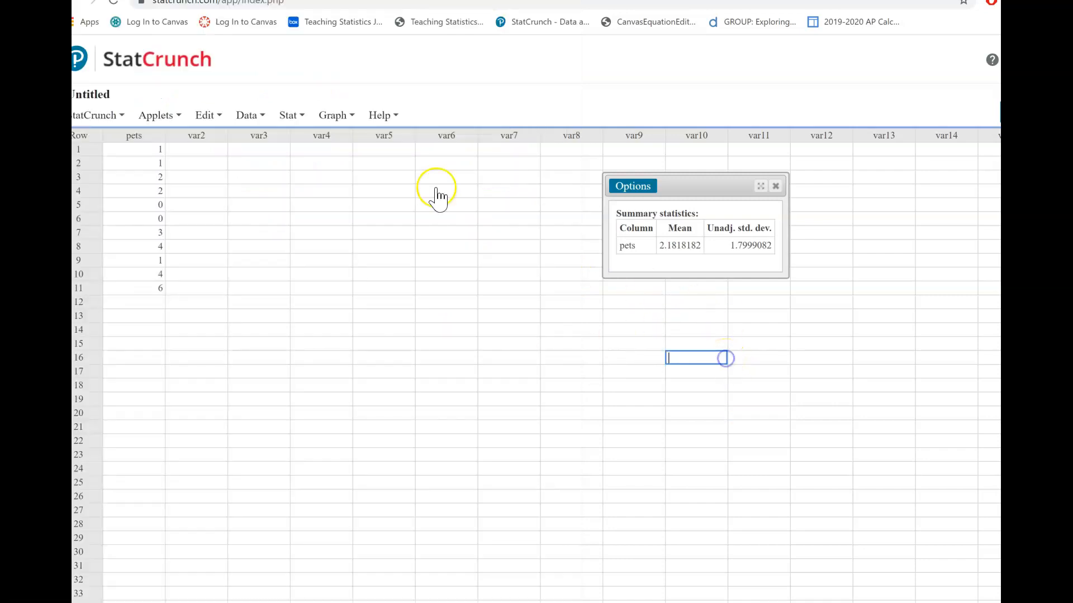
pyautogui.click(286, 115)
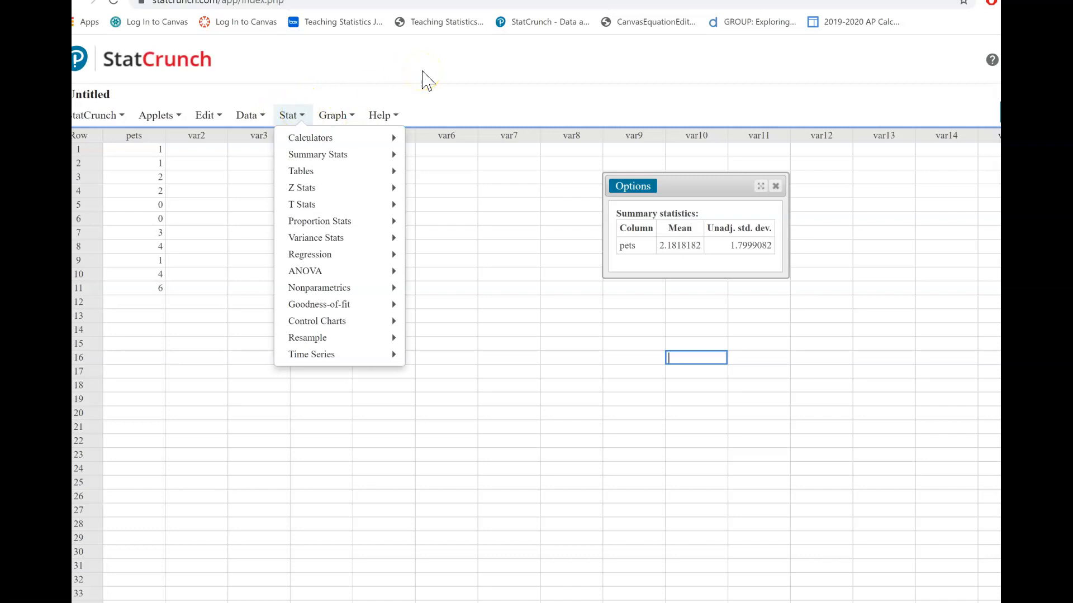
pyautogui.click(359, 74)
pyautogui.click(249, 116)
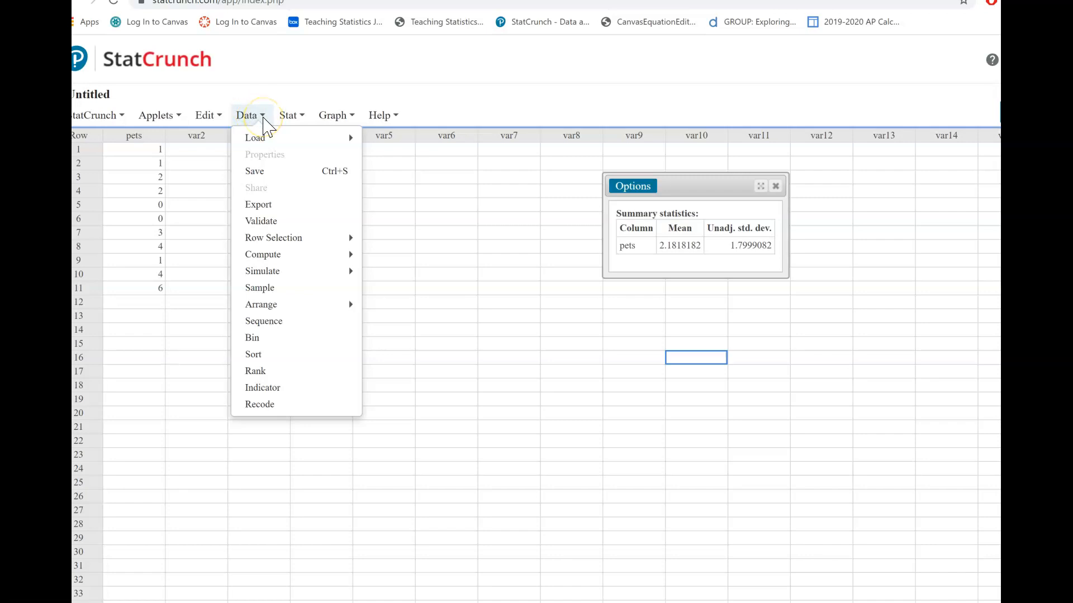
pyautogui.moveTo(308, 261)
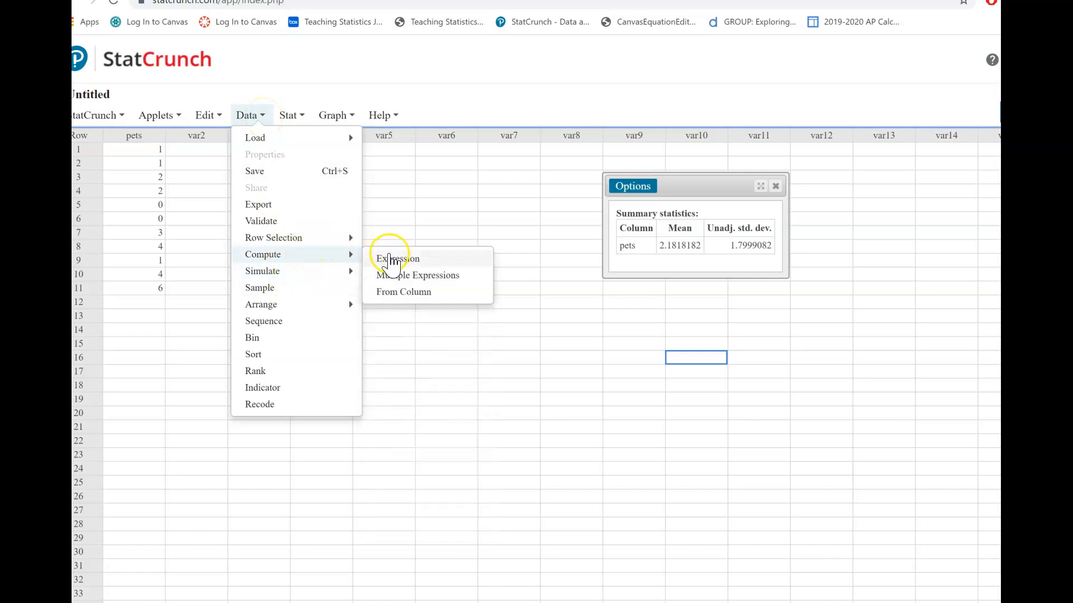
pyautogui.click(390, 261)
pyautogui.moveTo(558, 232); pyautogui.dragTo(402, 204)
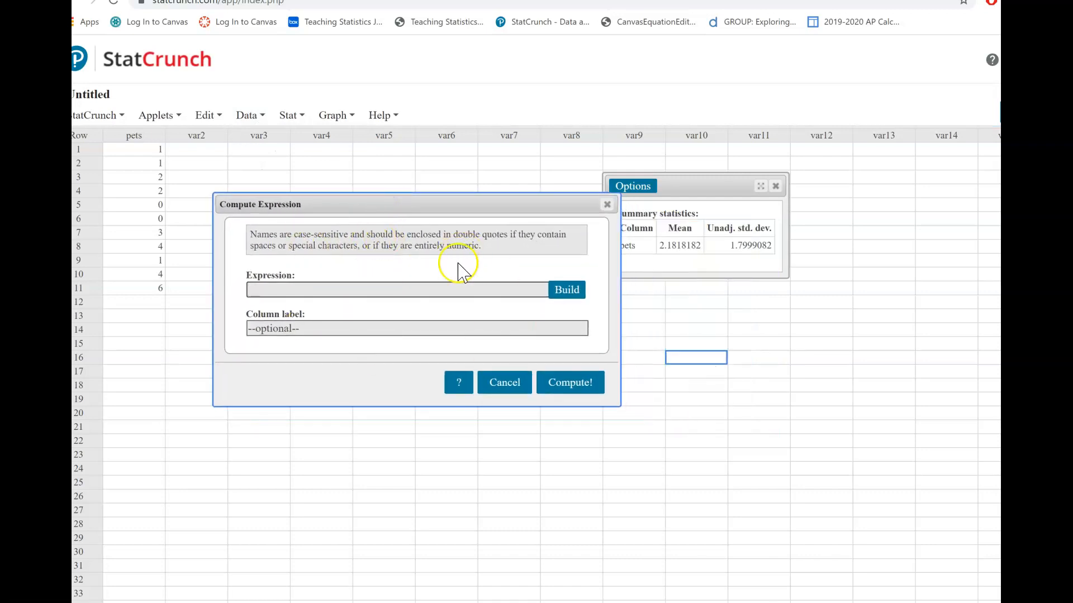
# - Enter the numerator (3-2.18) in the expression builder and move the builder clear of the summary statistics
pyautogui.click(566, 293)
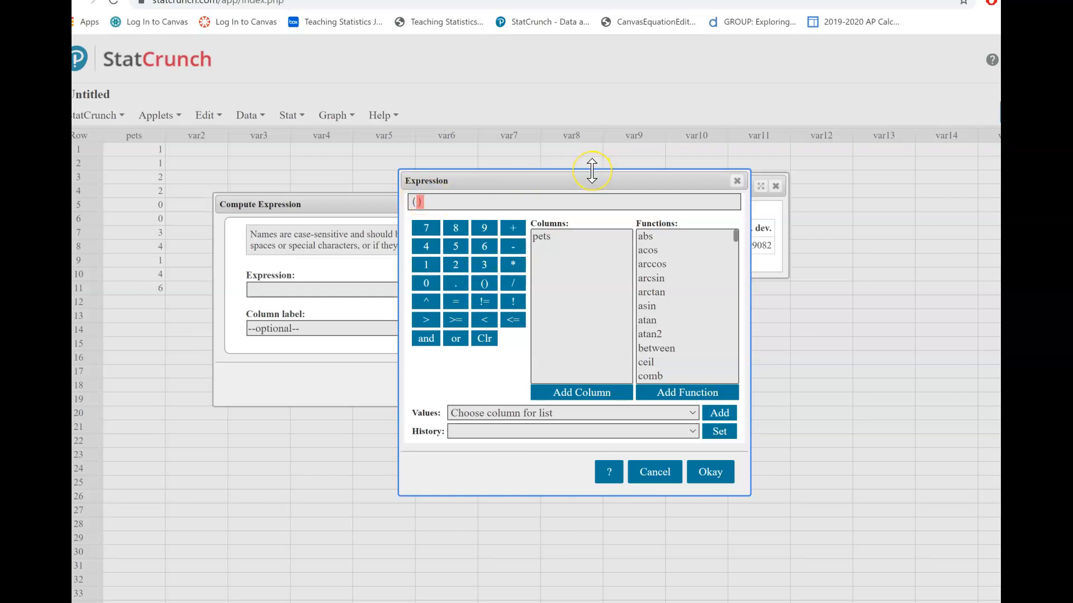
pyautogui.write('3-')
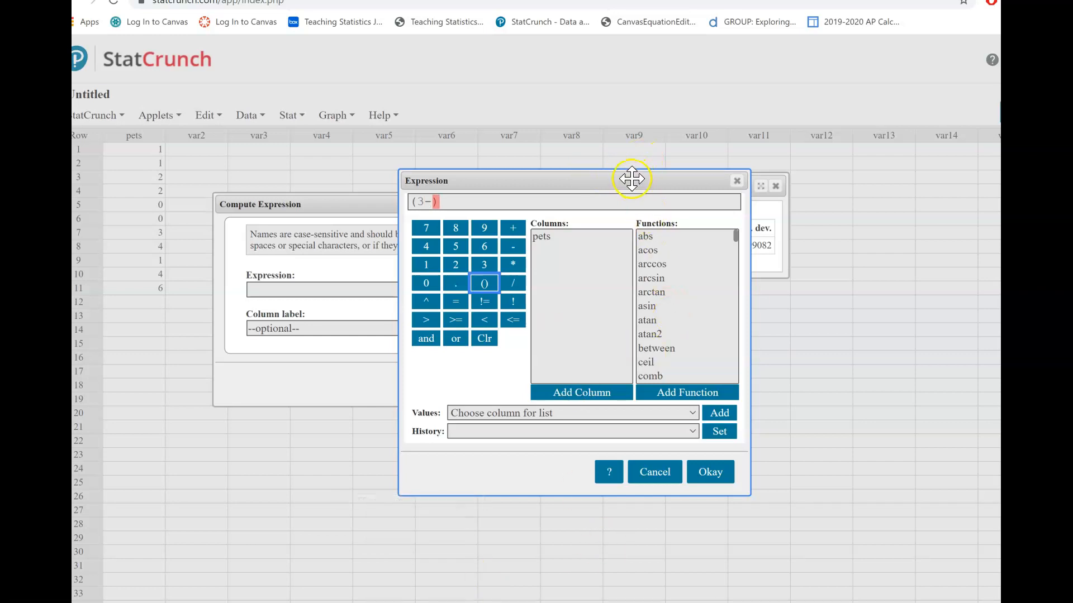
pyautogui.moveTo(628, 175); pyautogui.dragTo(452, 172)
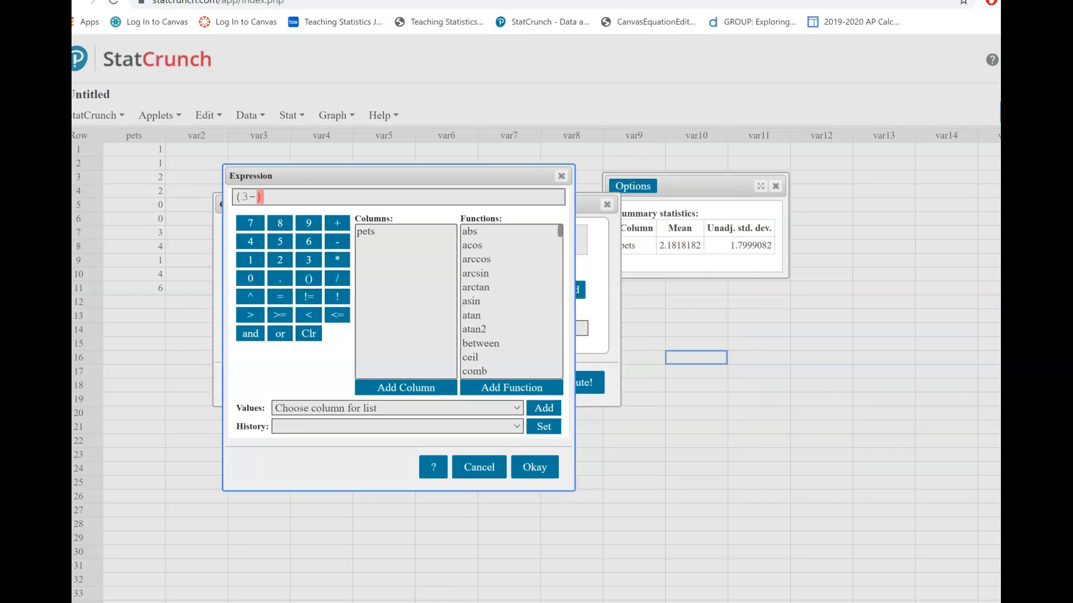
pyautogui.hotkey('alt', 'Tab')
pyautogui.hotkey('alt', 'Tab')
pyautogui.write(')')
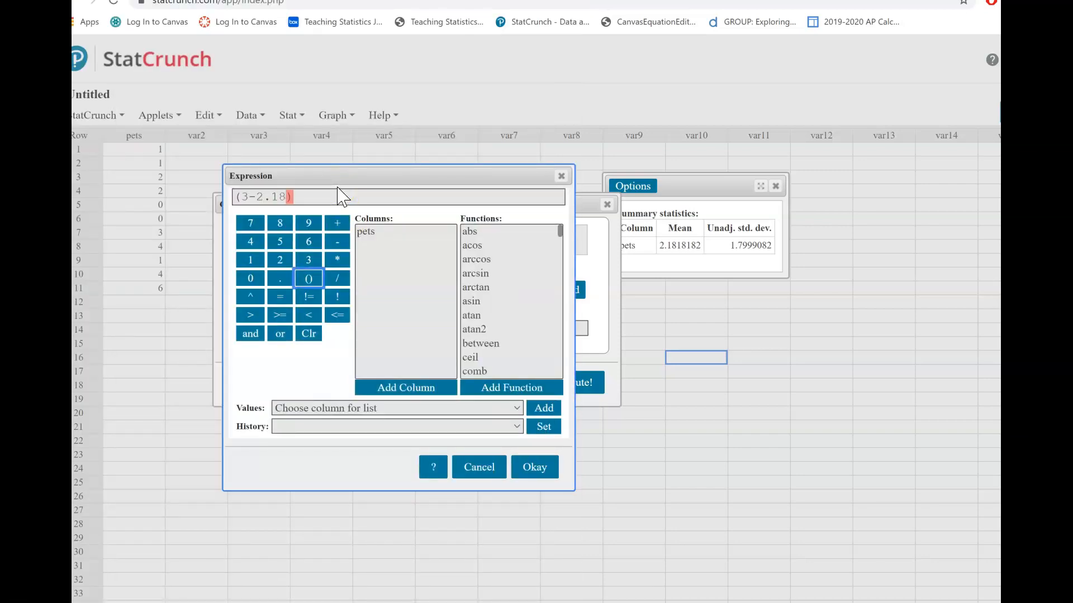
# - Complete the expression as (3-2.18)/1.8 and compute it into a new column
pyautogui.click(338, 278)
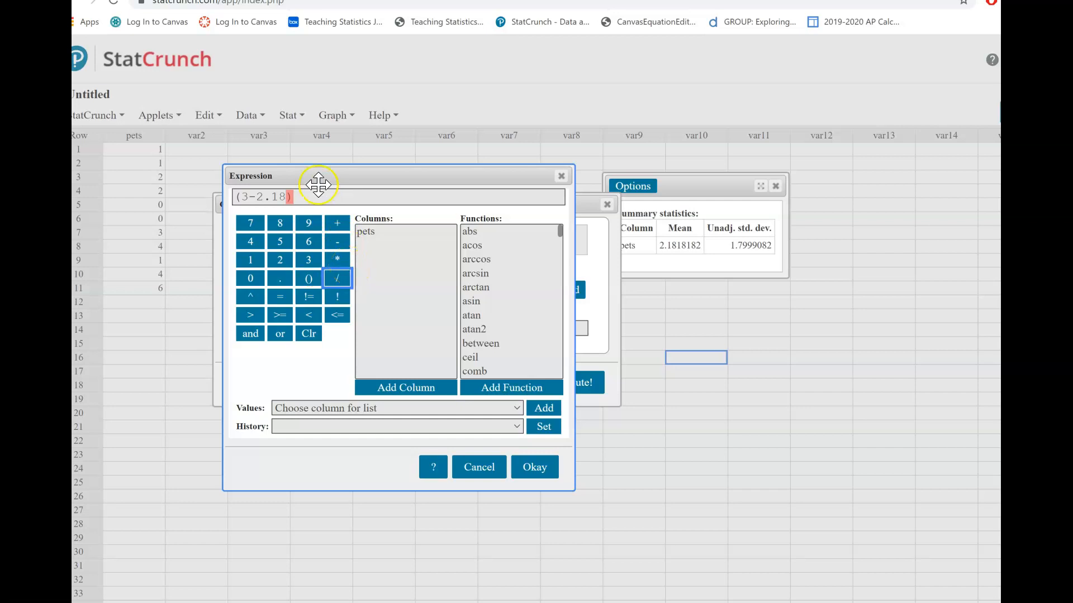
pyautogui.click(311, 196)
pyautogui.click(337, 279)
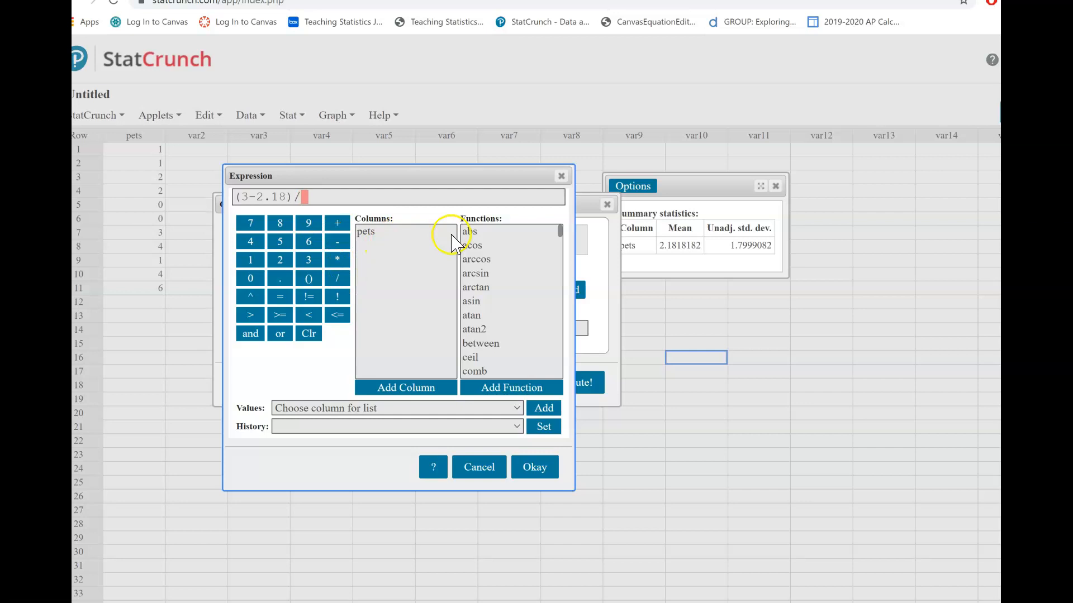
pyautogui.write('1.8')
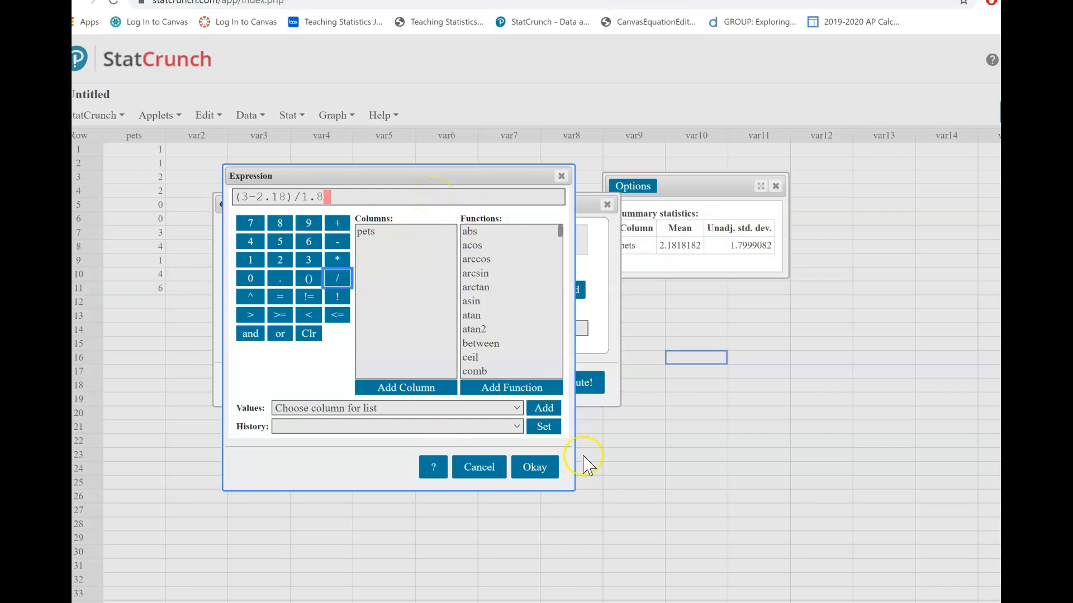
pyautogui.click(536, 468)
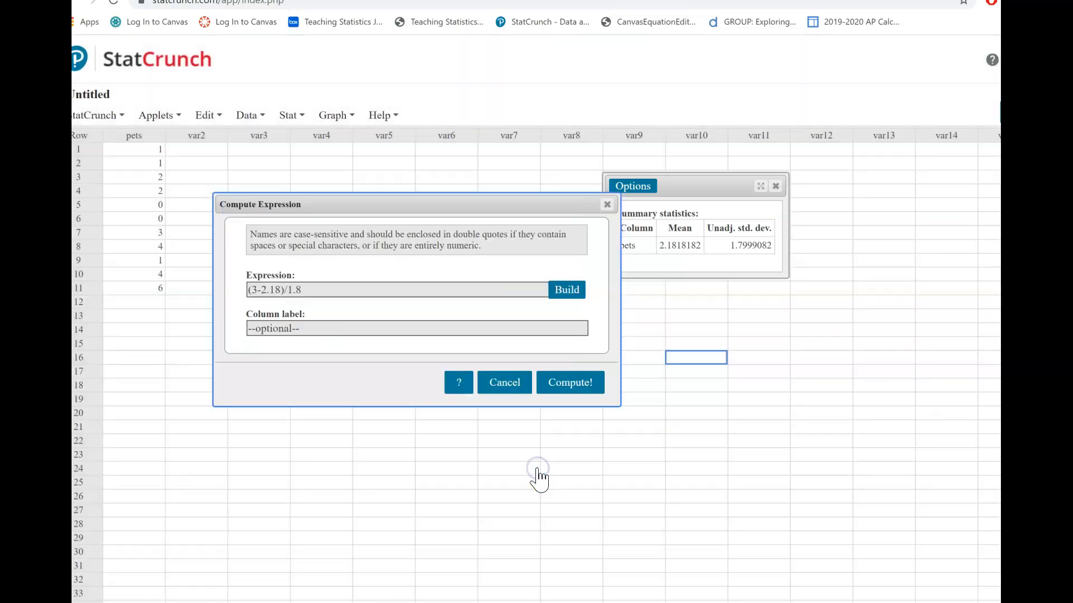
pyautogui.click(572, 391)
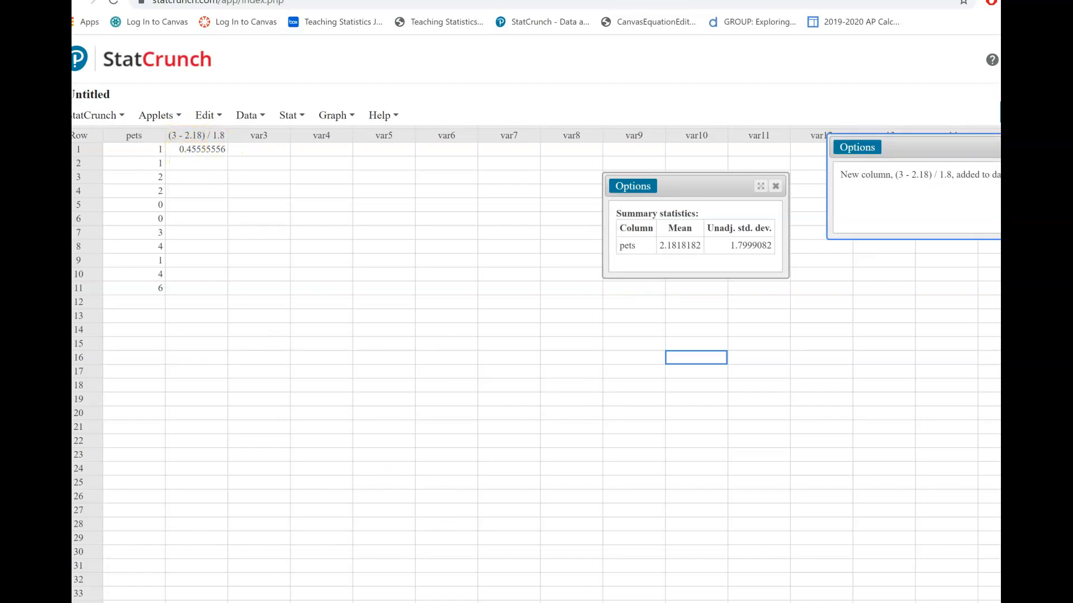
# - Compare the computed z-score of 3 with the handwritten answer in NOTES.pdf, and return to StatCrunch
pyautogui.hotkey('alt', 'Tab')
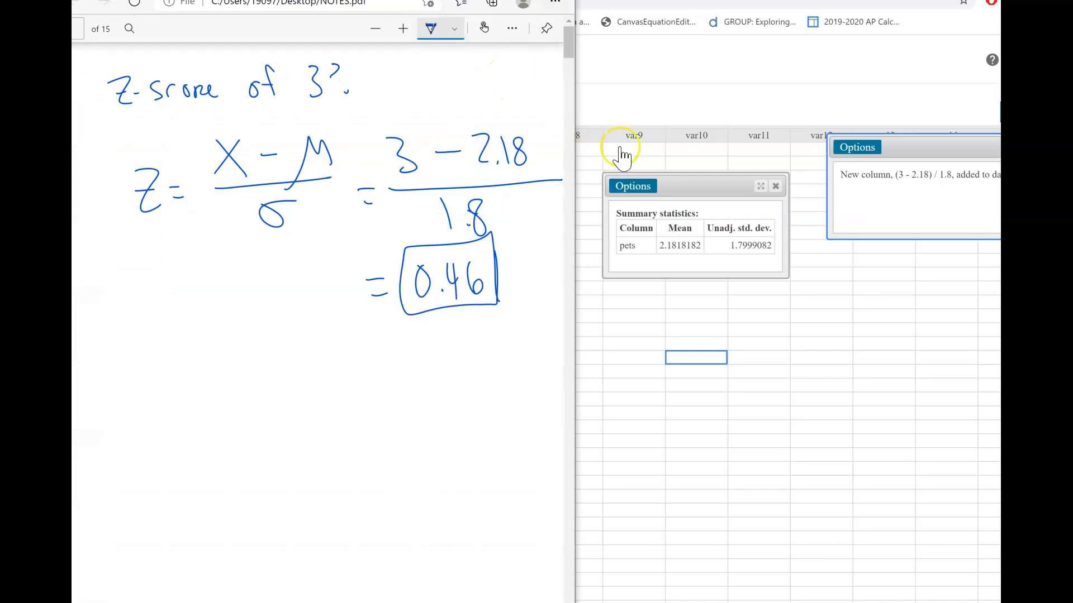
pyautogui.click(620, 149)
pyautogui.click(420, 207)
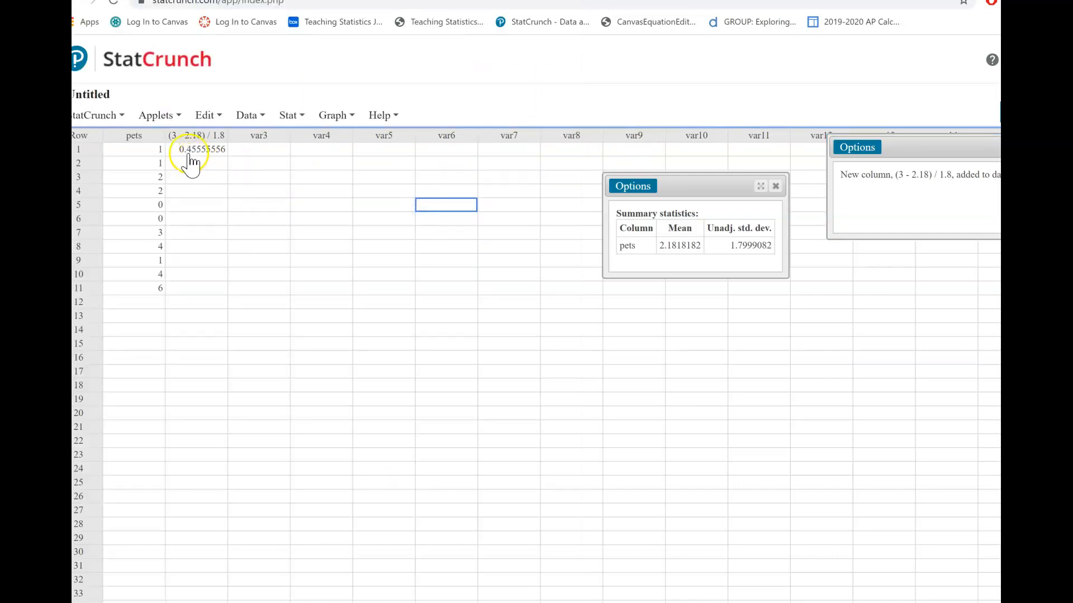
# - Clear the computed z-score value and the expression name from the second column
pyautogui.doubleClick(212, 149)
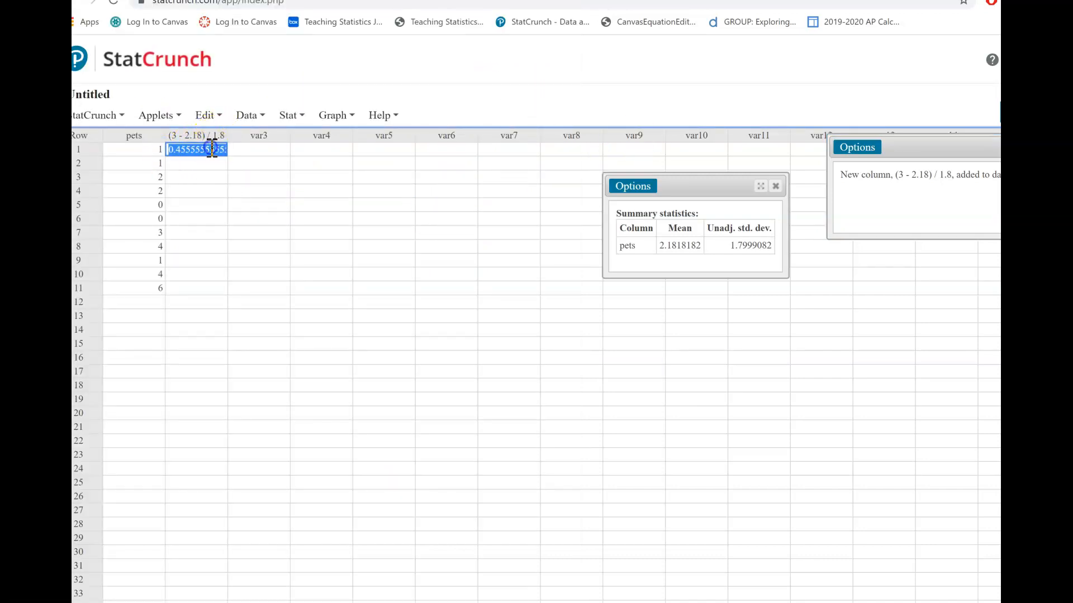
pyautogui.press('BackSpace')
pyautogui.doubleClick(208, 135)
pyautogui.press('BackSpace')
pyautogui.click(202, 233)
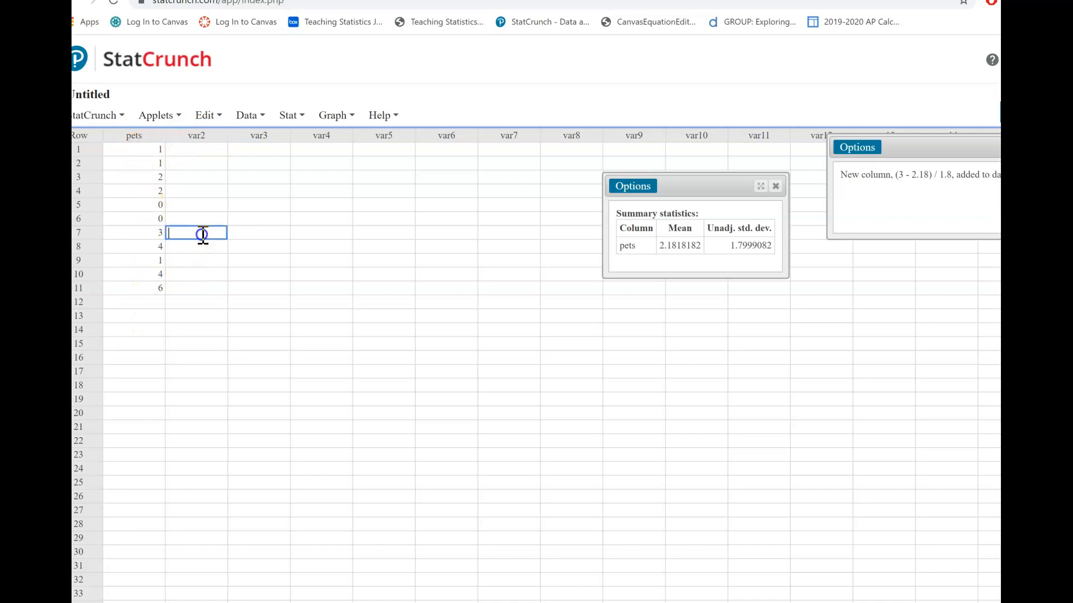
# - Start a new Compute Expression and build the numerator (pets-2.18) from the pets column
pyautogui.click(213, 149)
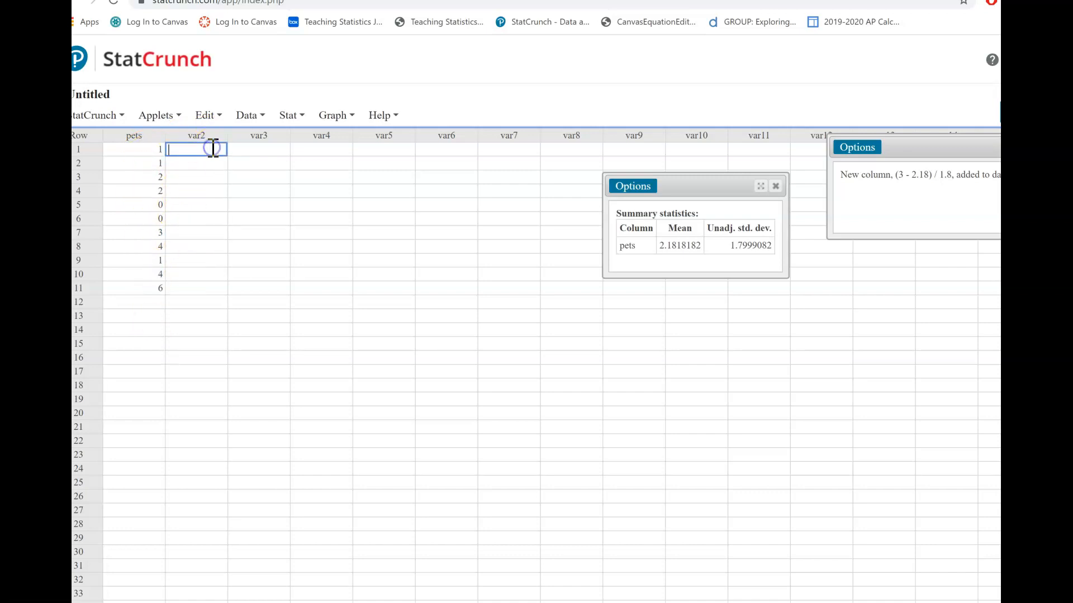
pyautogui.click(262, 116)
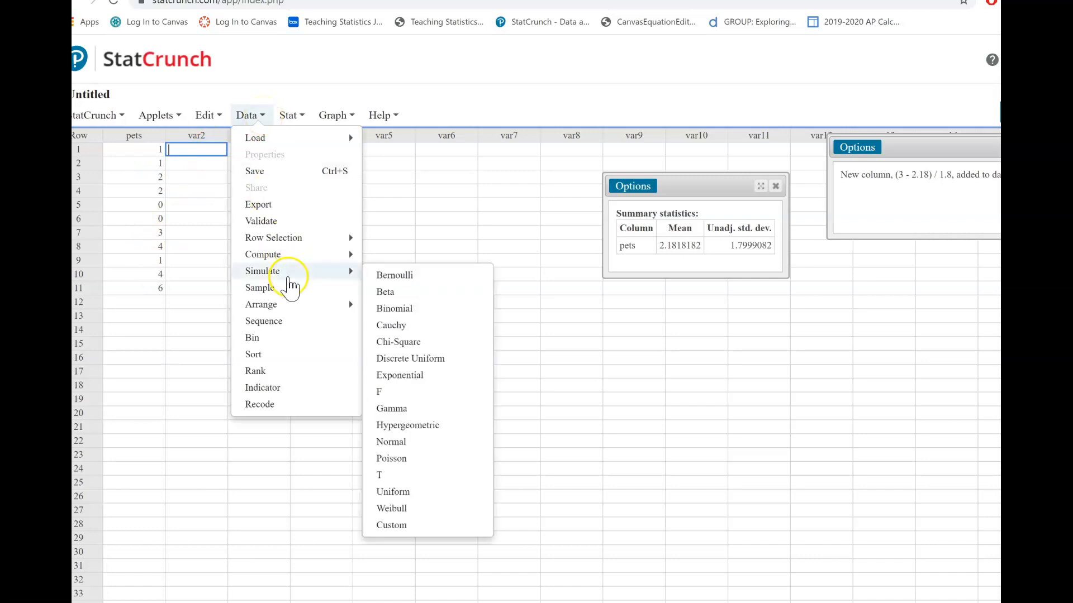
pyautogui.moveTo(337, 256)
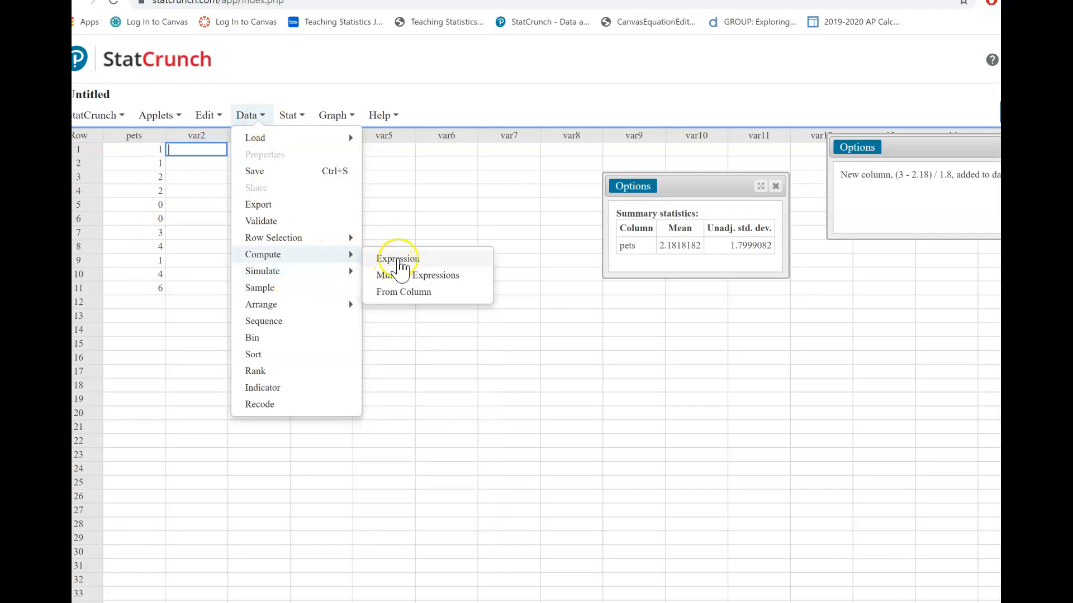
pyautogui.click(378, 258)
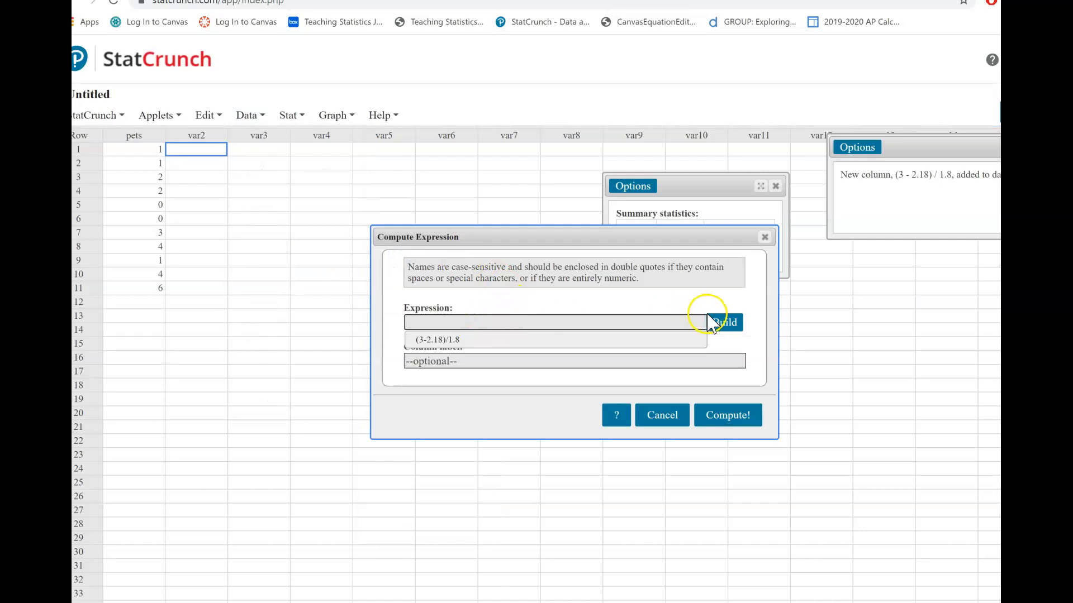
pyautogui.click(729, 325)
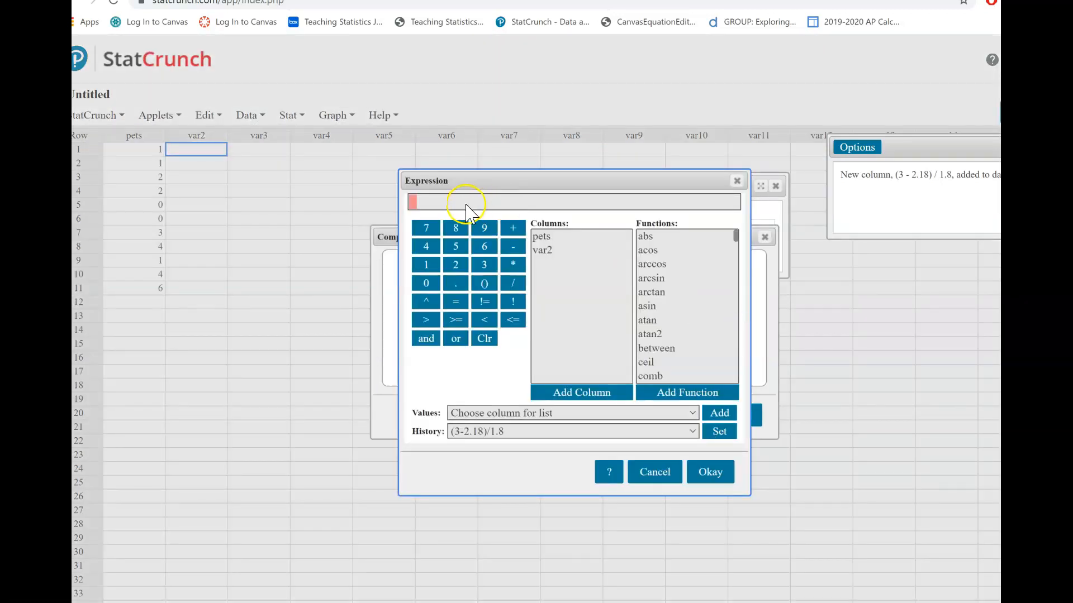
pyautogui.click(483, 283)
pyautogui.click(545, 237)
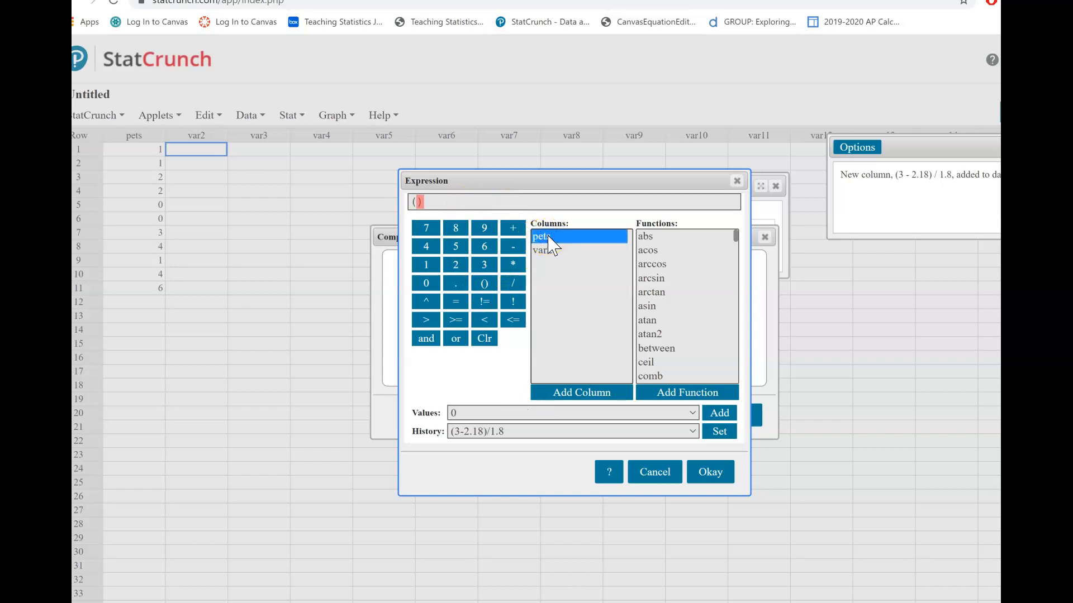
pyautogui.click(577, 393)
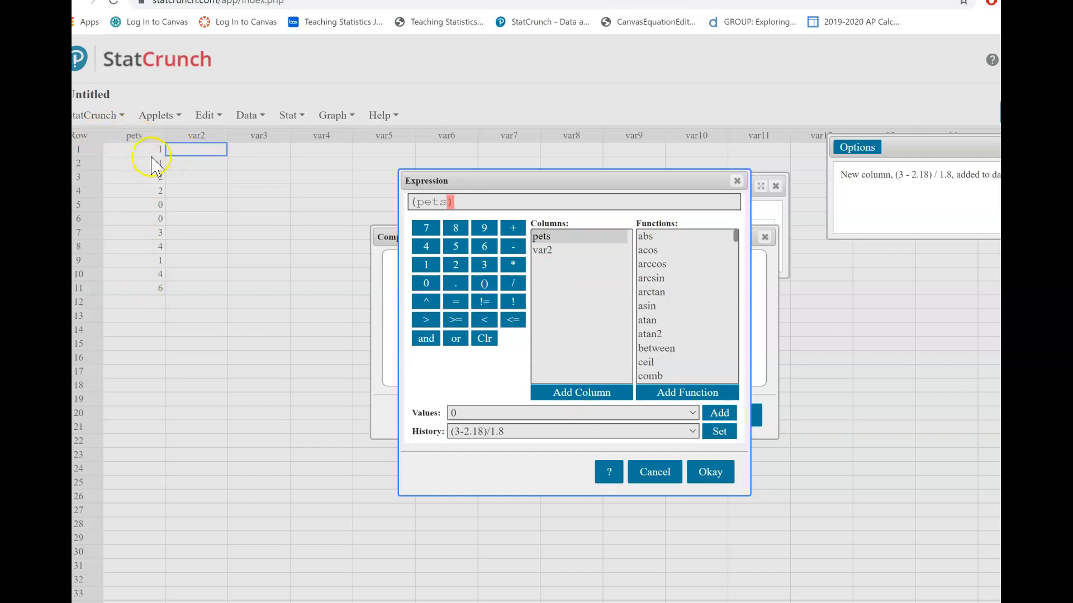
pyautogui.write('-2.18')
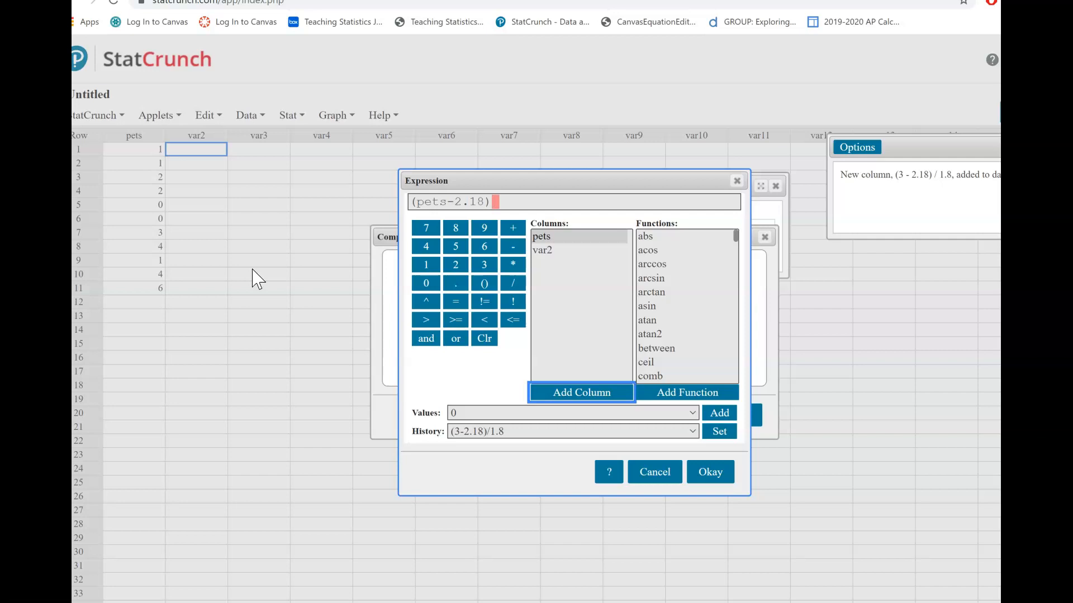
# - Complete the expression as (pets-2.18)/1.8 and compute the z-scores of all pets values into a new column
pyautogui.click(514, 284)
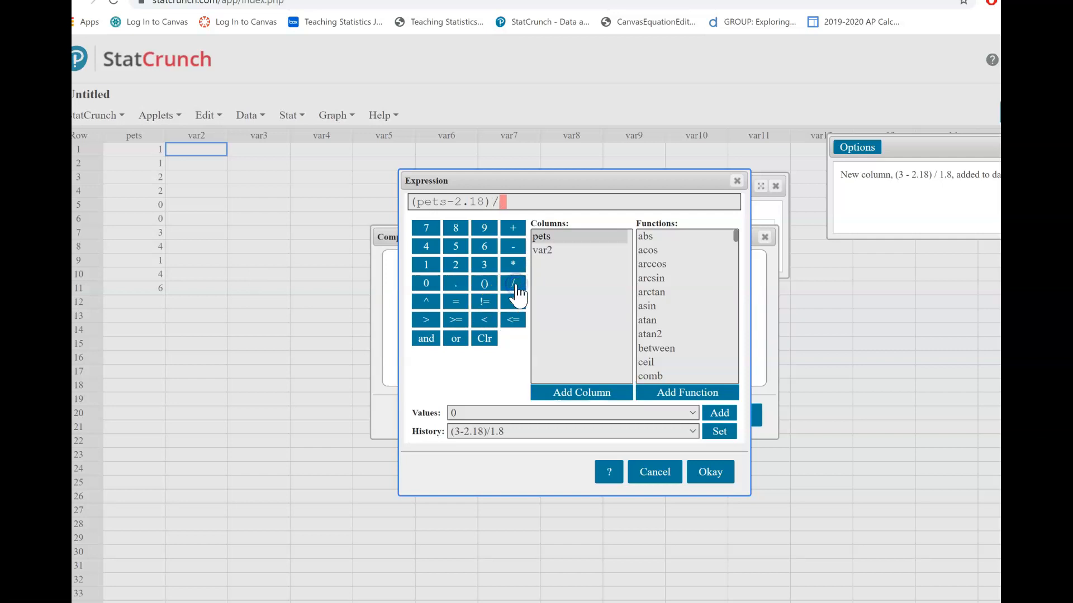
pyautogui.write('1.8')
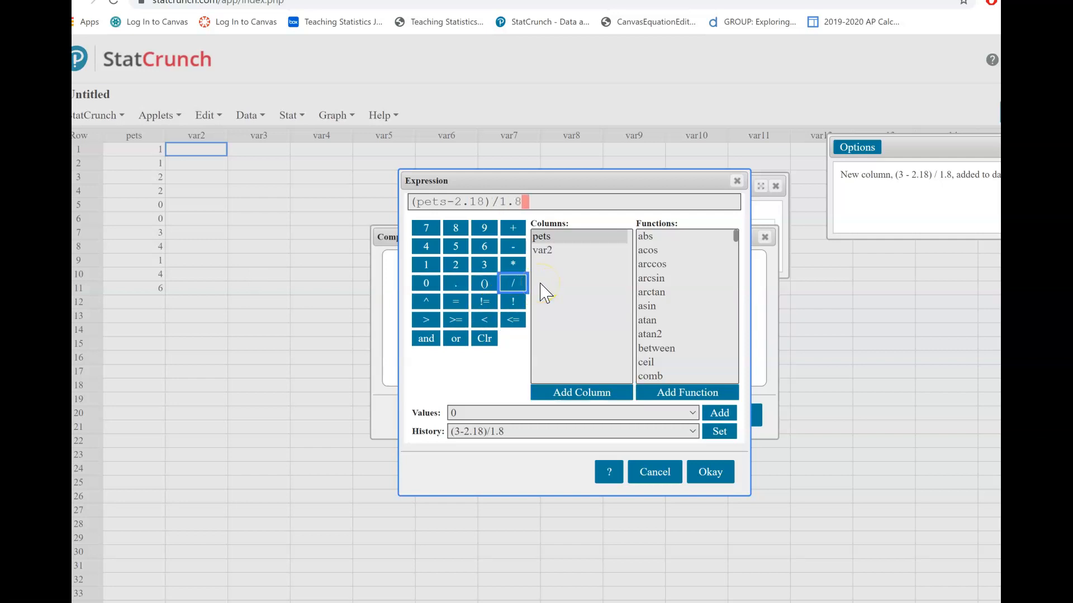
pyautogui.click(713, 475)
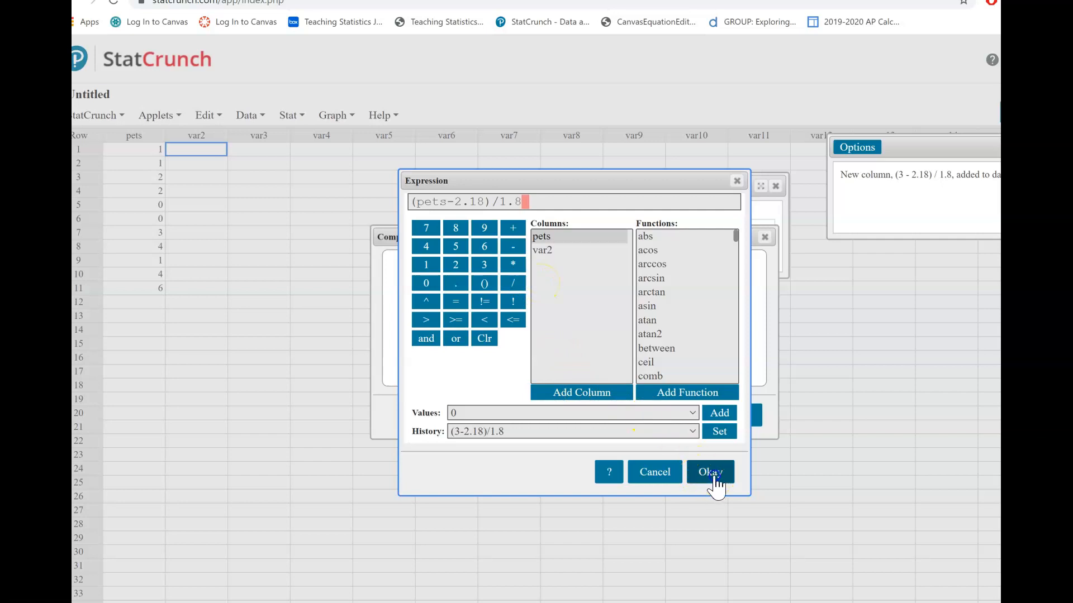
pyautogui.click(737, 416)
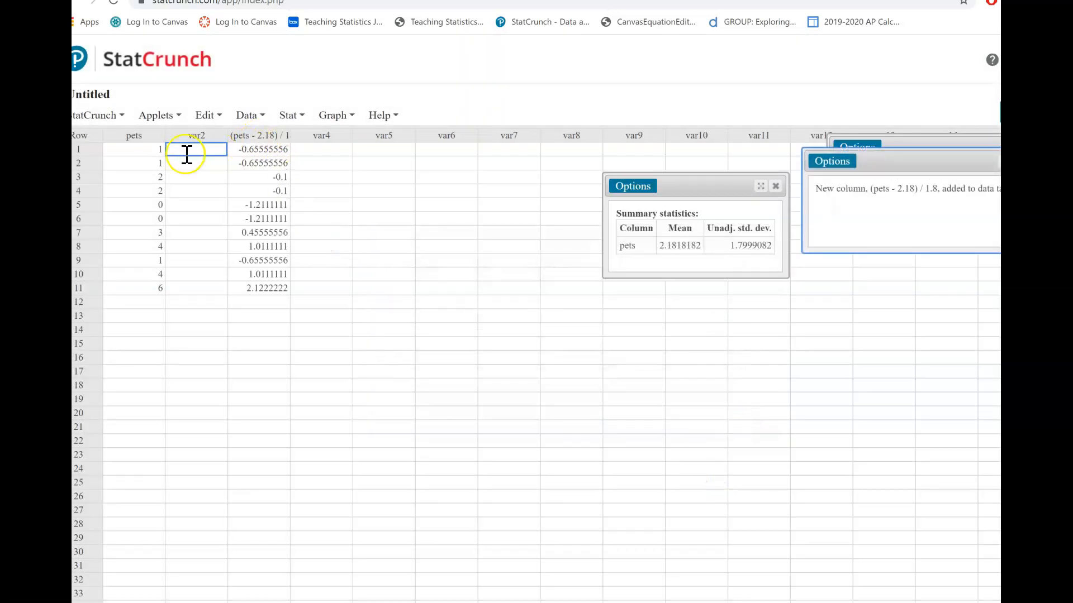
# - Examine the pets values alongside their matching z-scores in the computed column
pyautogui.click(149, 151)
pyautogui.click(141, 177)
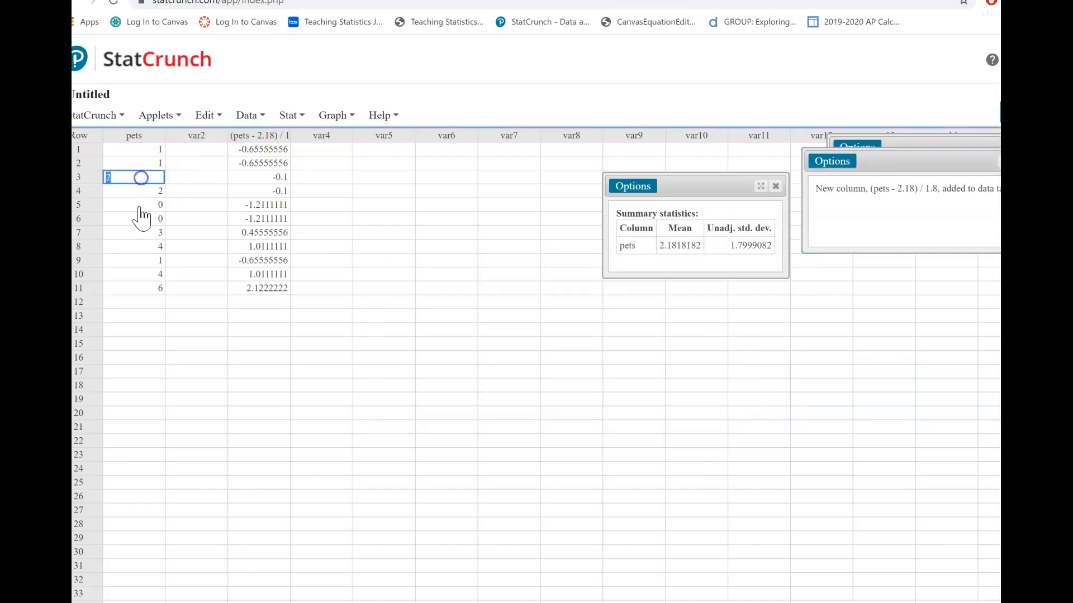
pyautogui.click(258, 150)
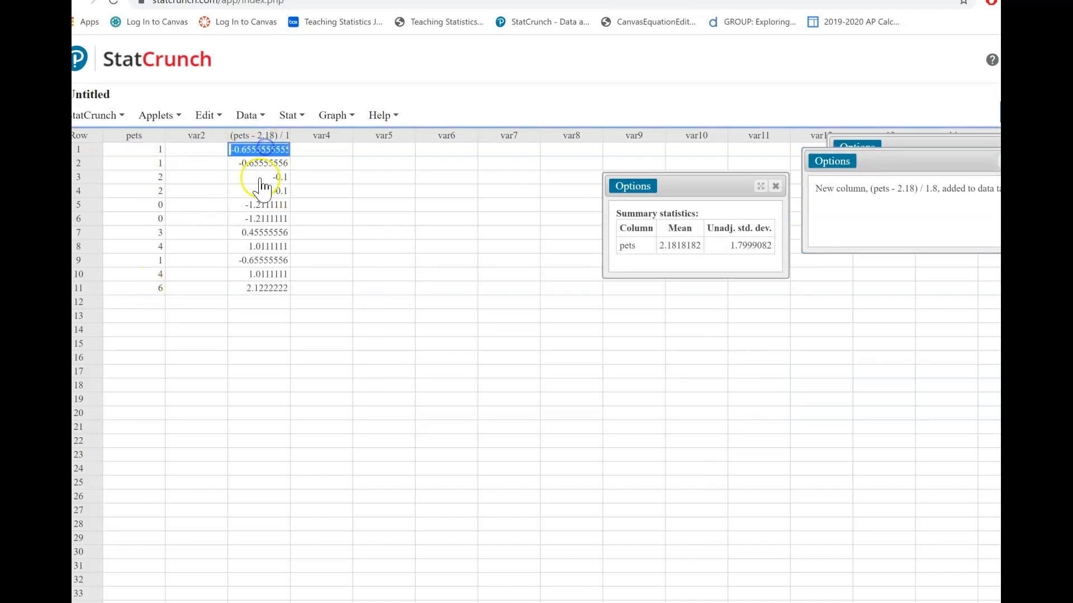
pyautogui.click(266, 246)
pyautogui.click(261, 275)
pyautogui.click(260, 288)
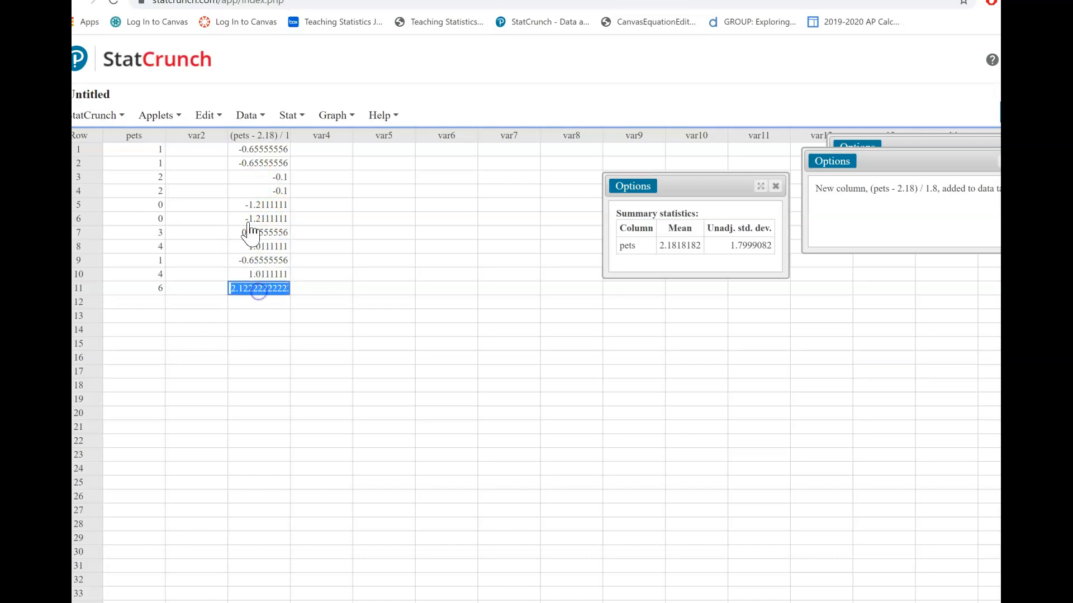